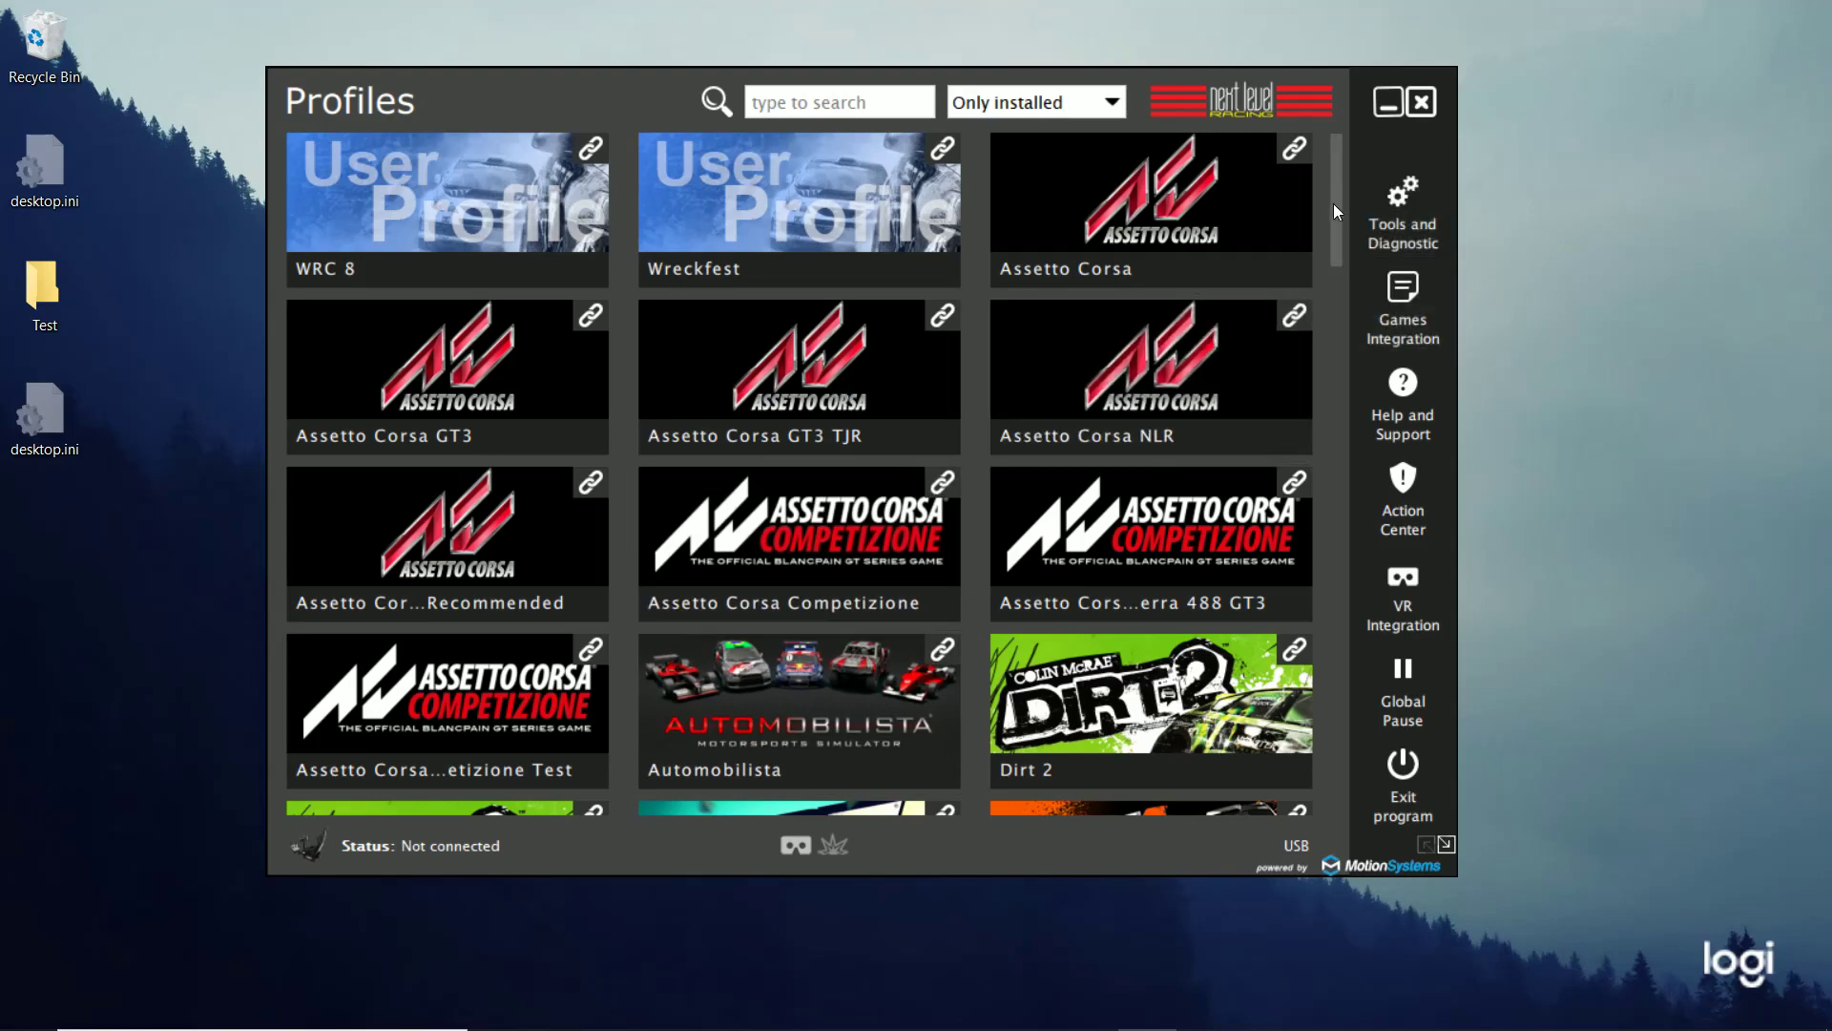
Create a new profile named NSG and move its editor window over the profile list.
left_click_drag(1334, 210, 1307, 806)
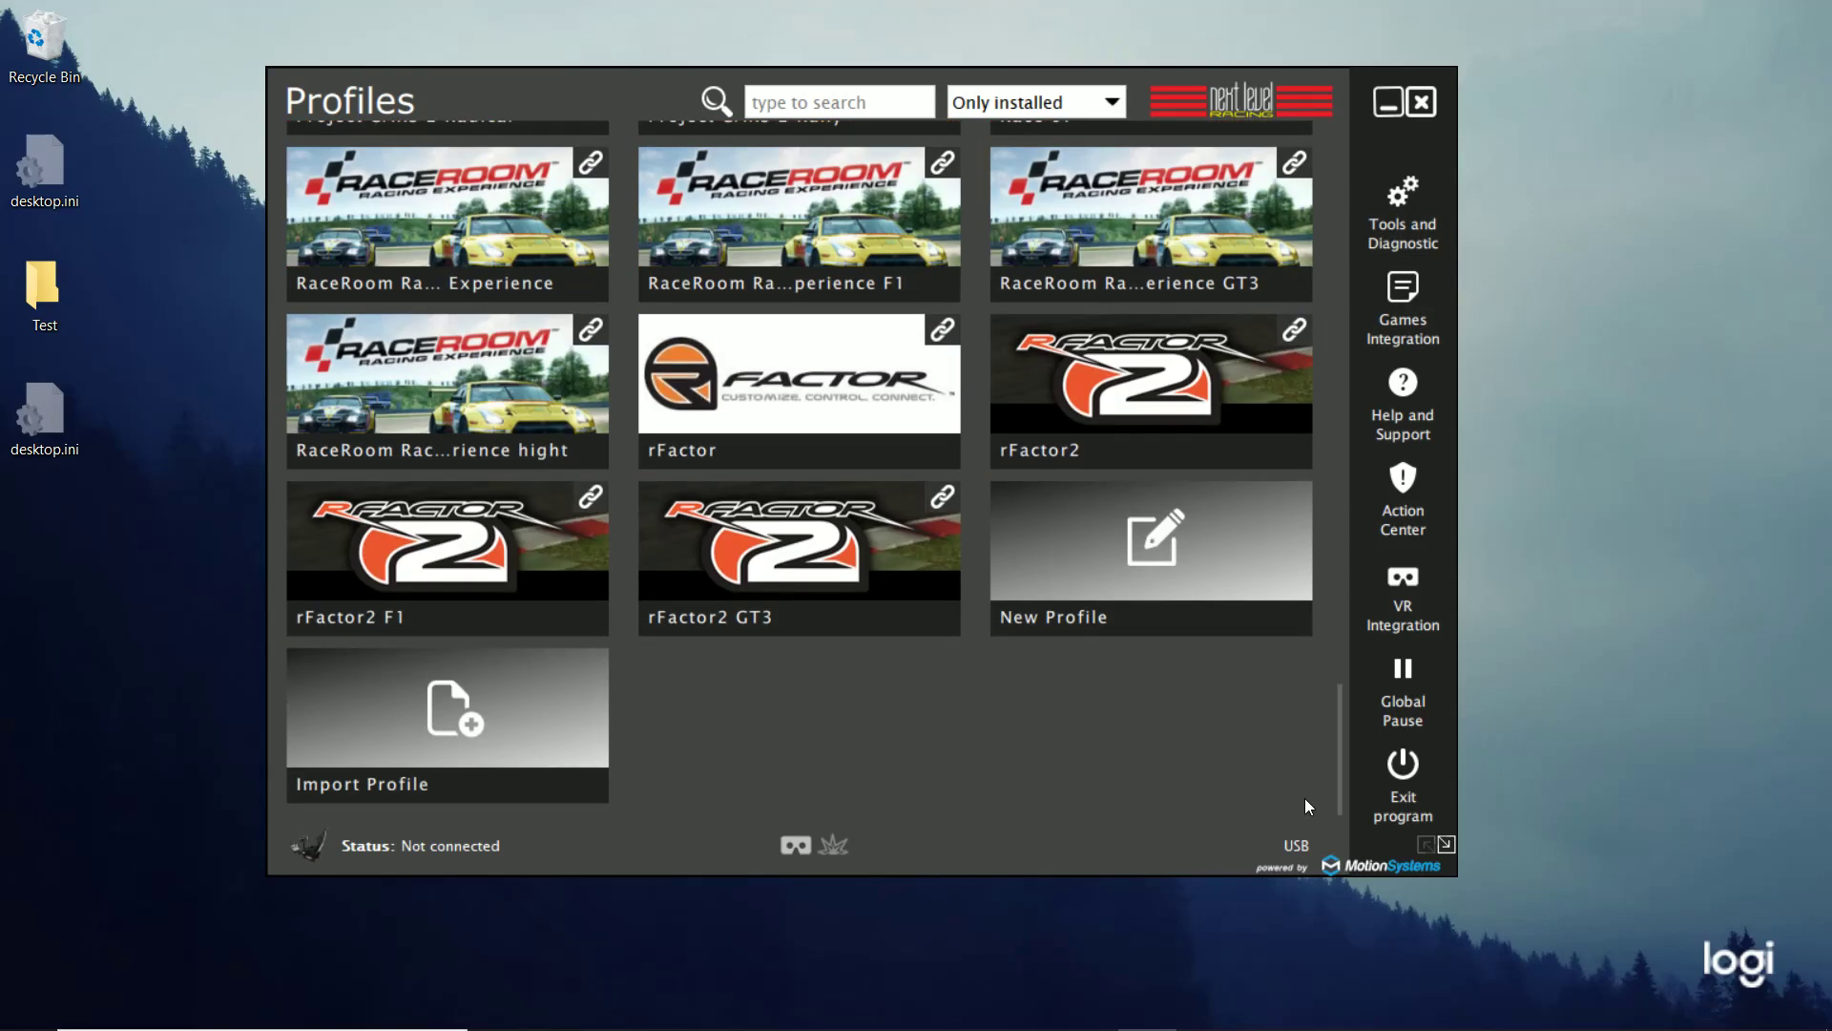
left_click(1210, 527)
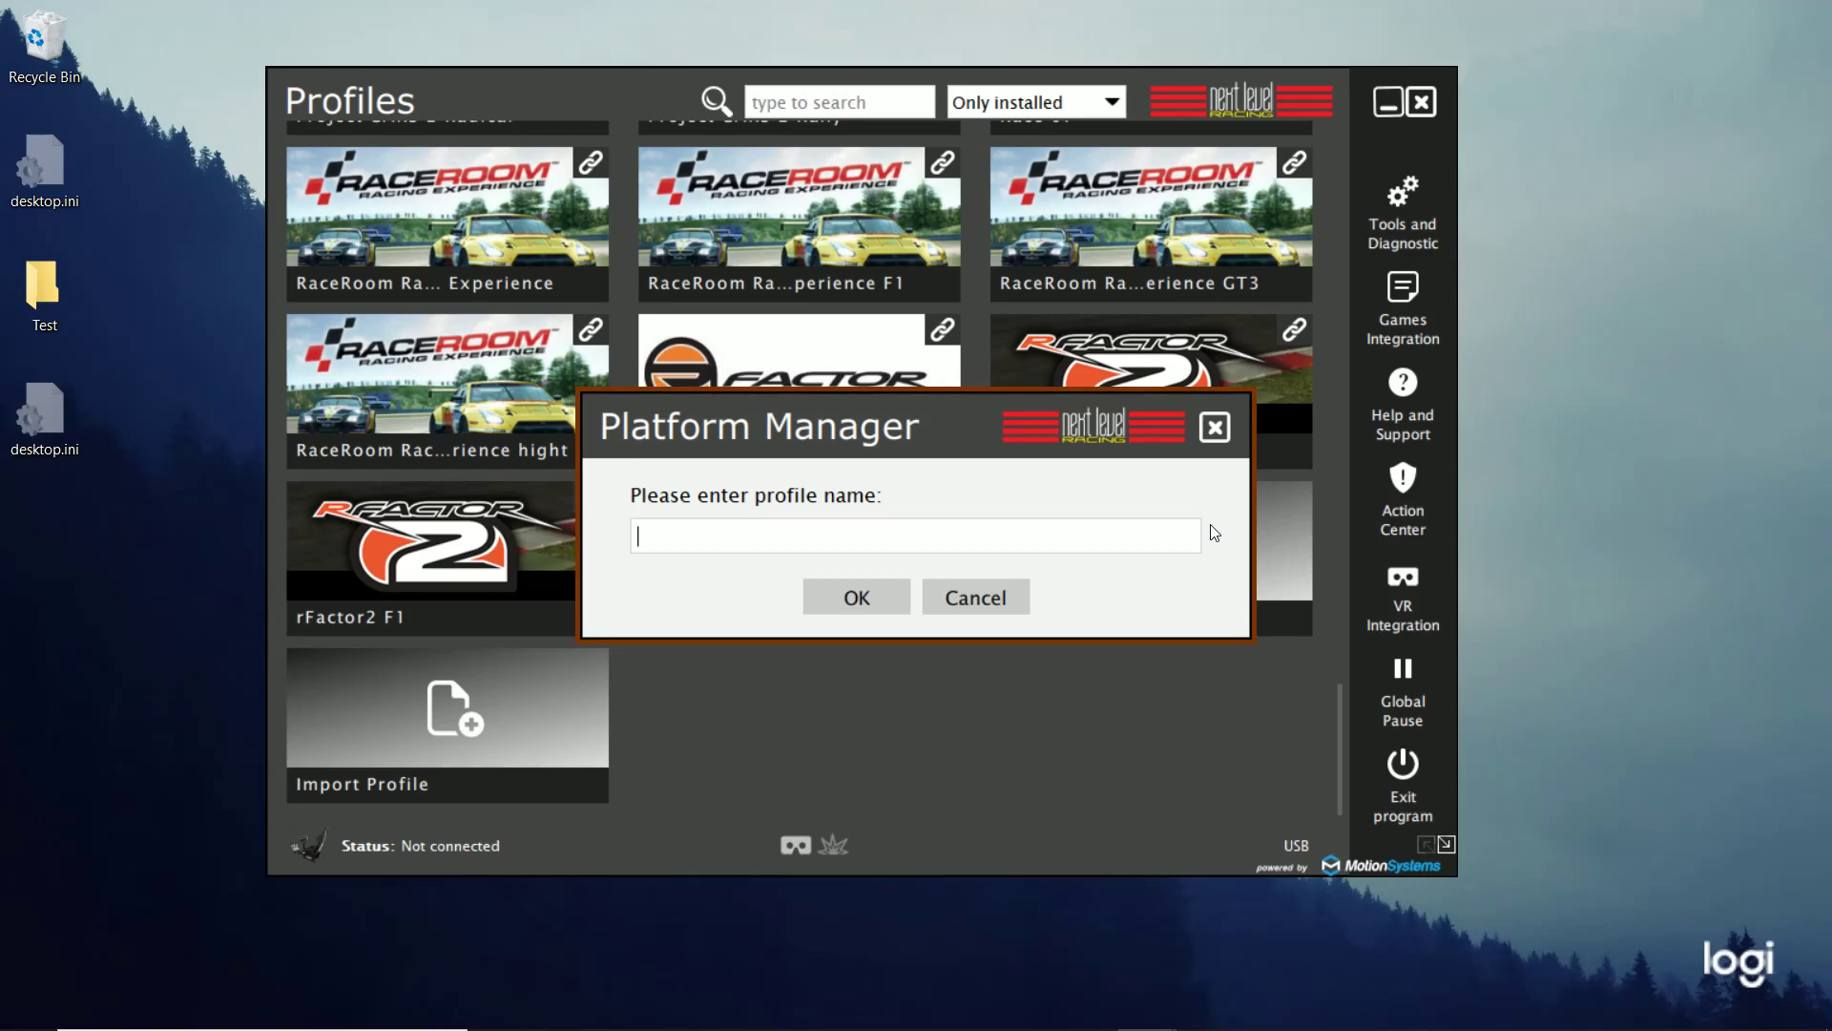
type("NSG")
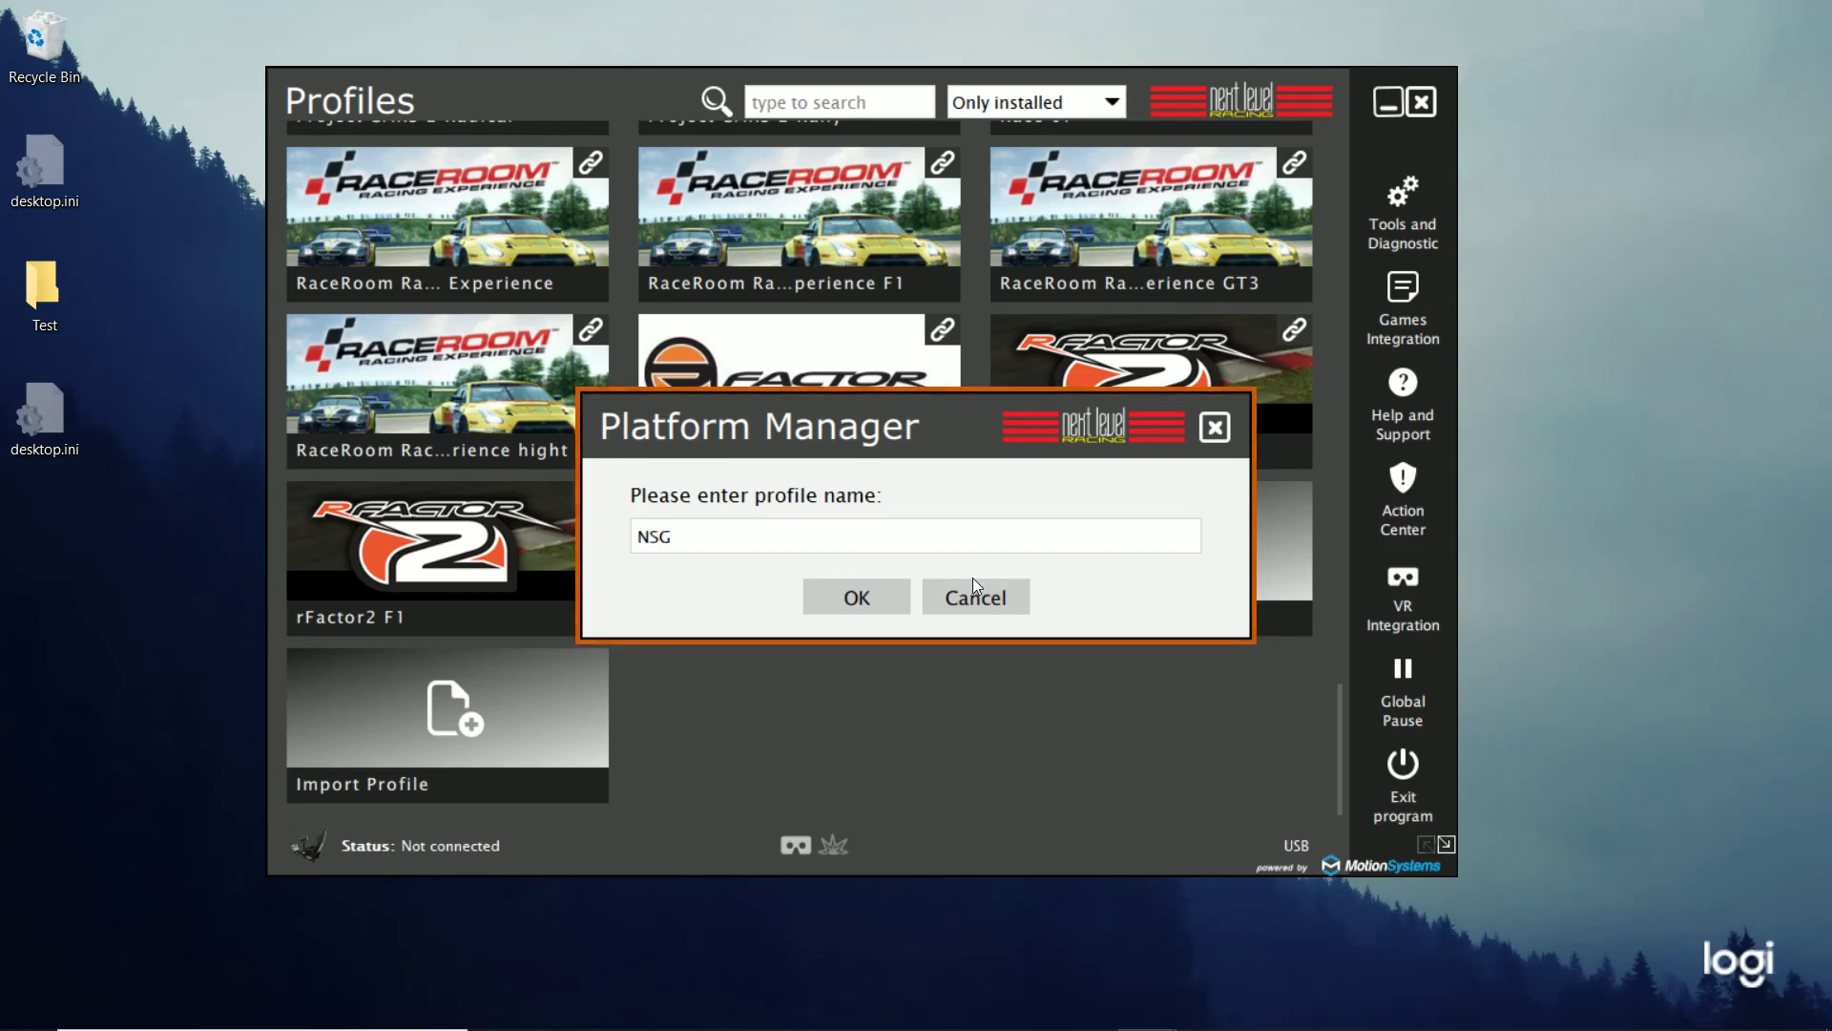
left_click(857, 598)
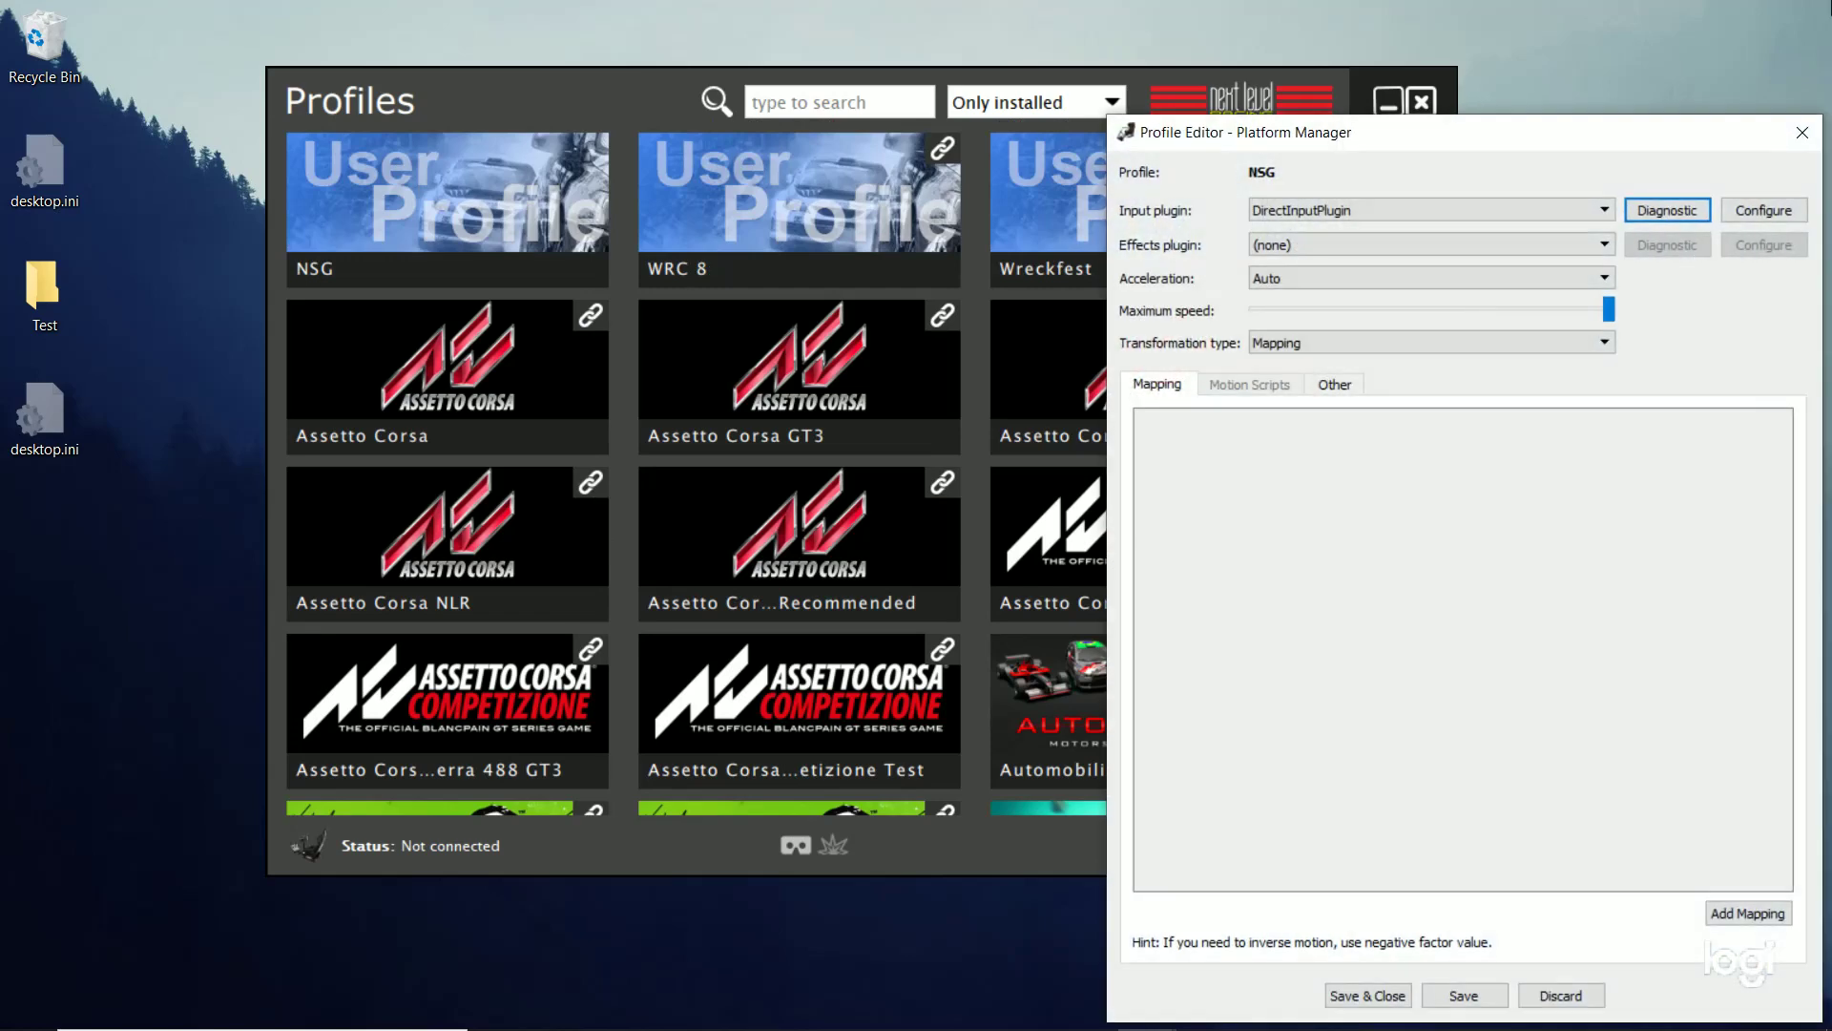
left_click_drag(1473, 142, 824, 94)
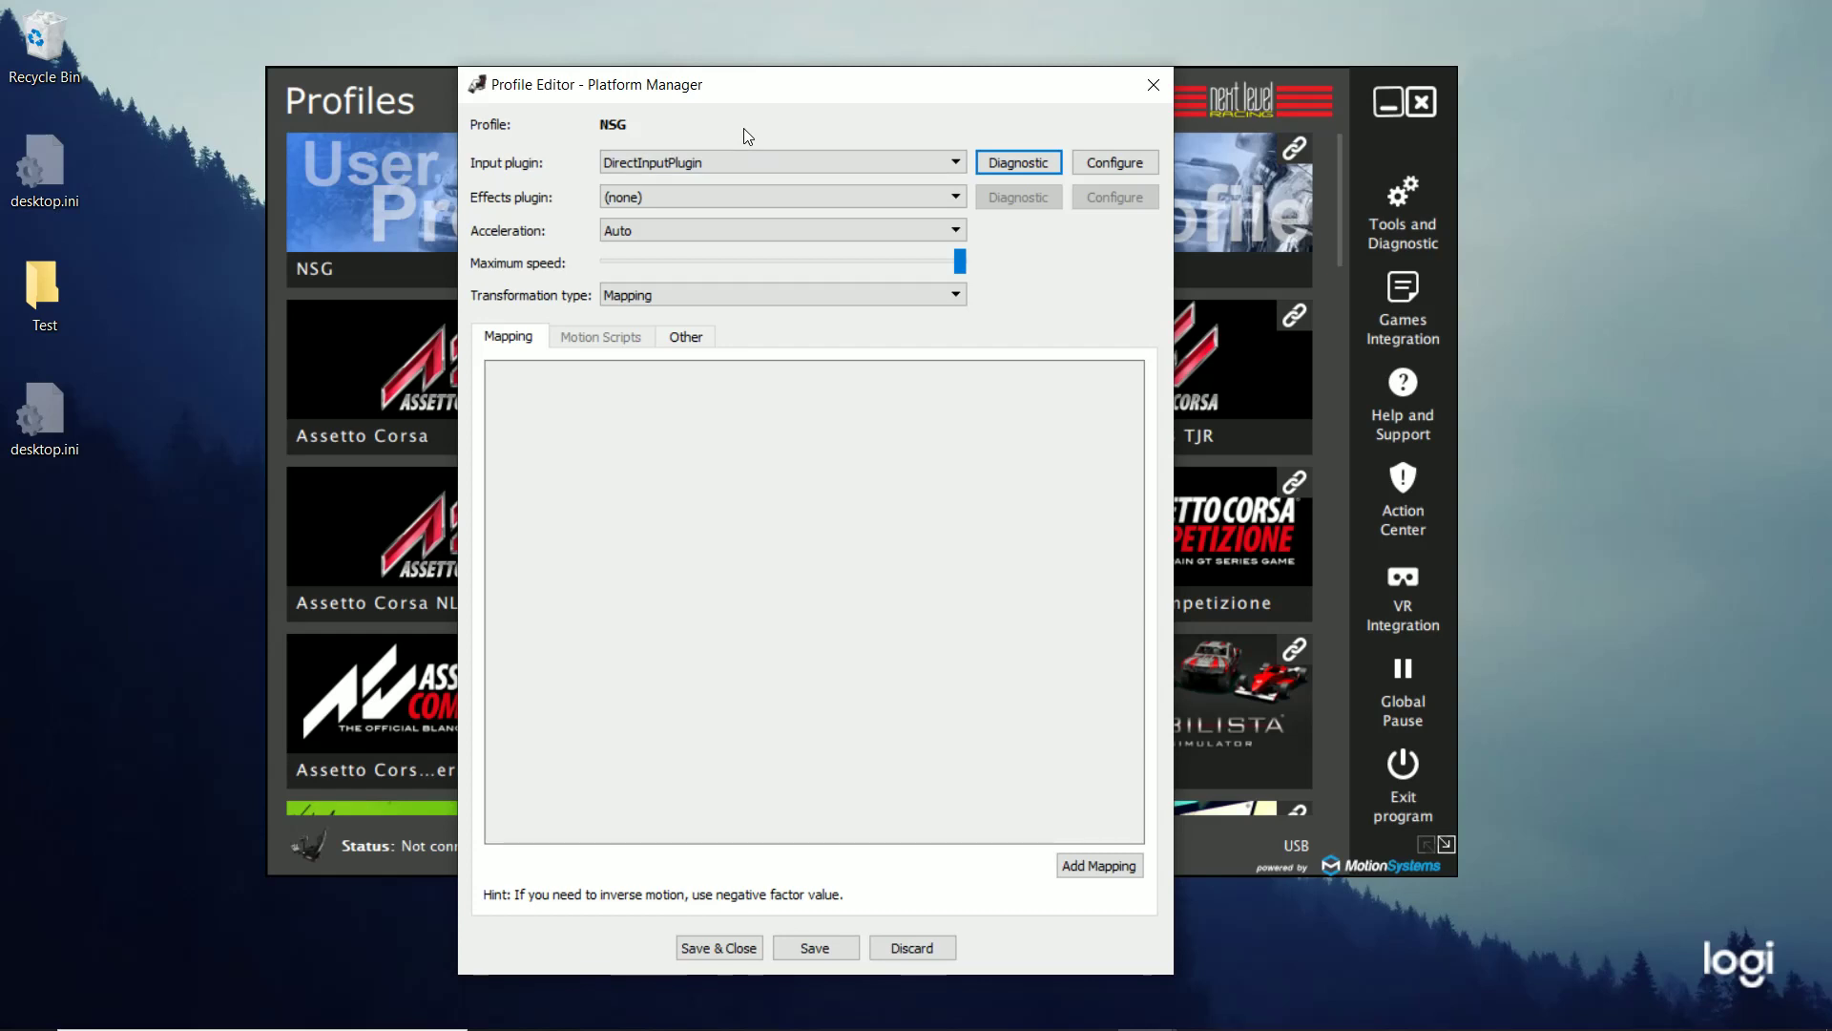
Use DirectInputPlugin as the input plugin and assign FANATEC Podium Wheel Base DD2 as the first game controller in its configuration.
left_click(800, 164)
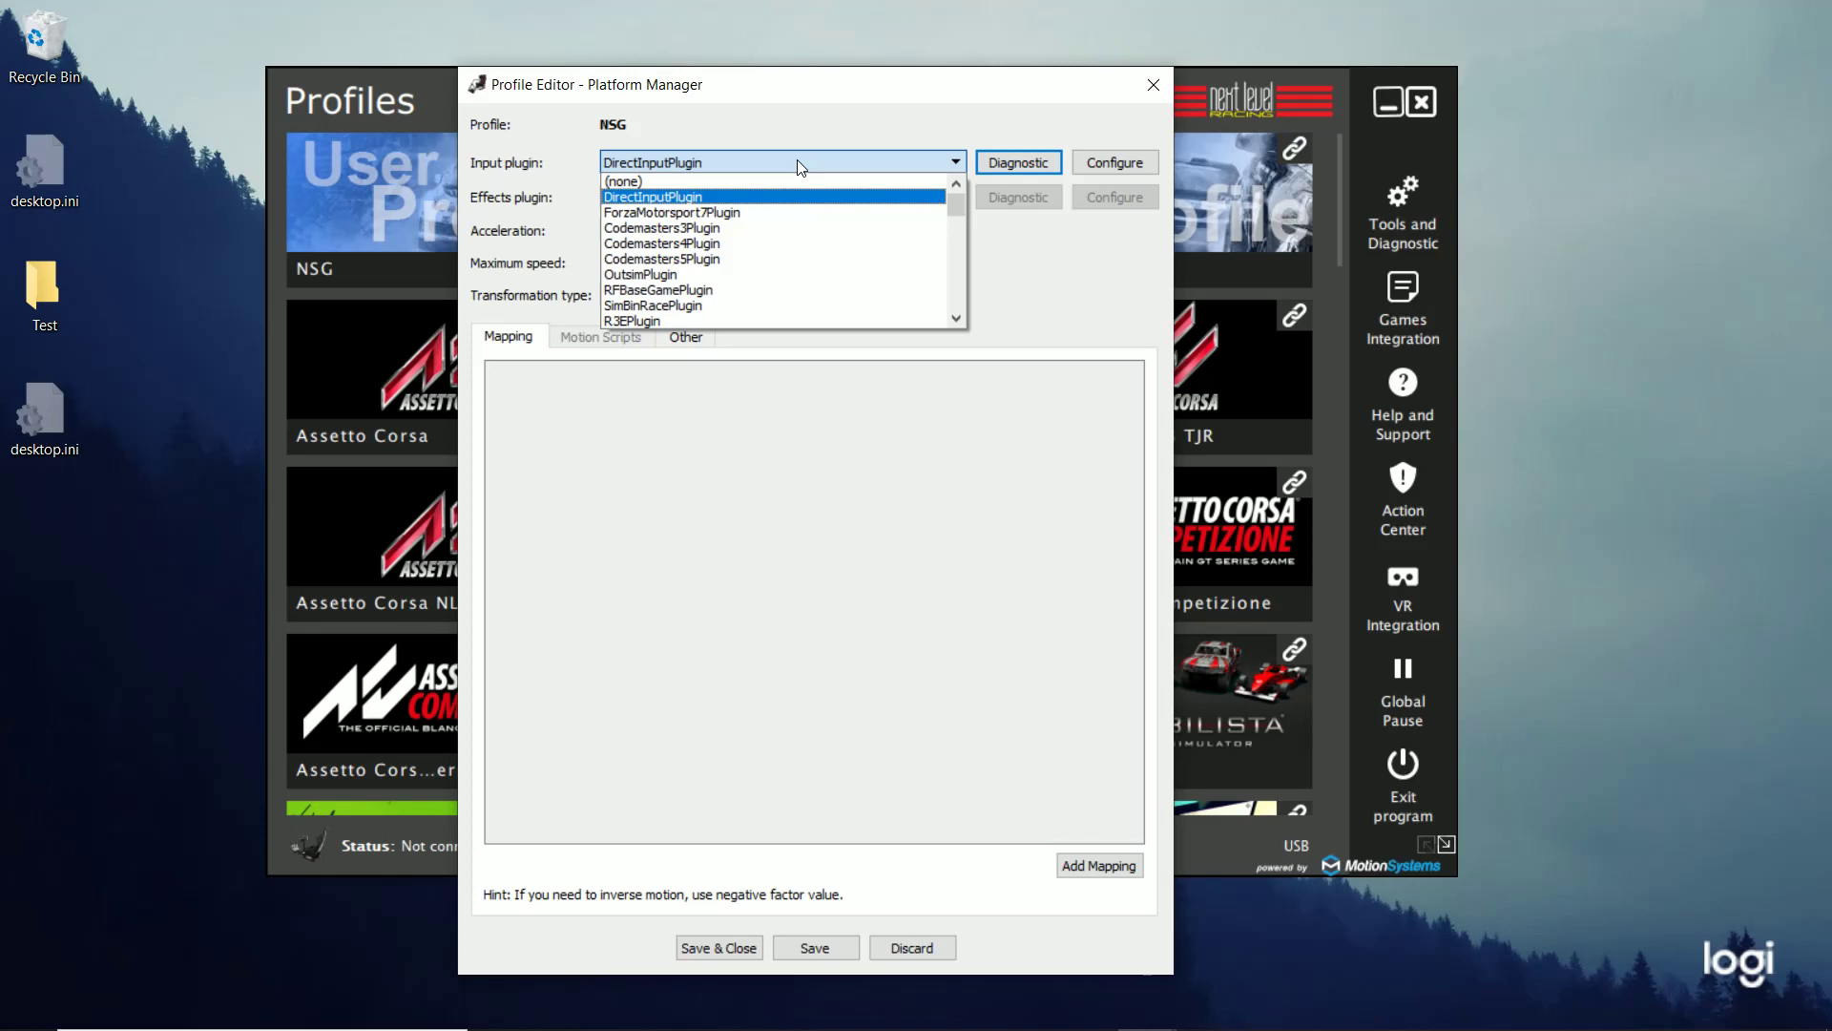
left_click(706, 196)
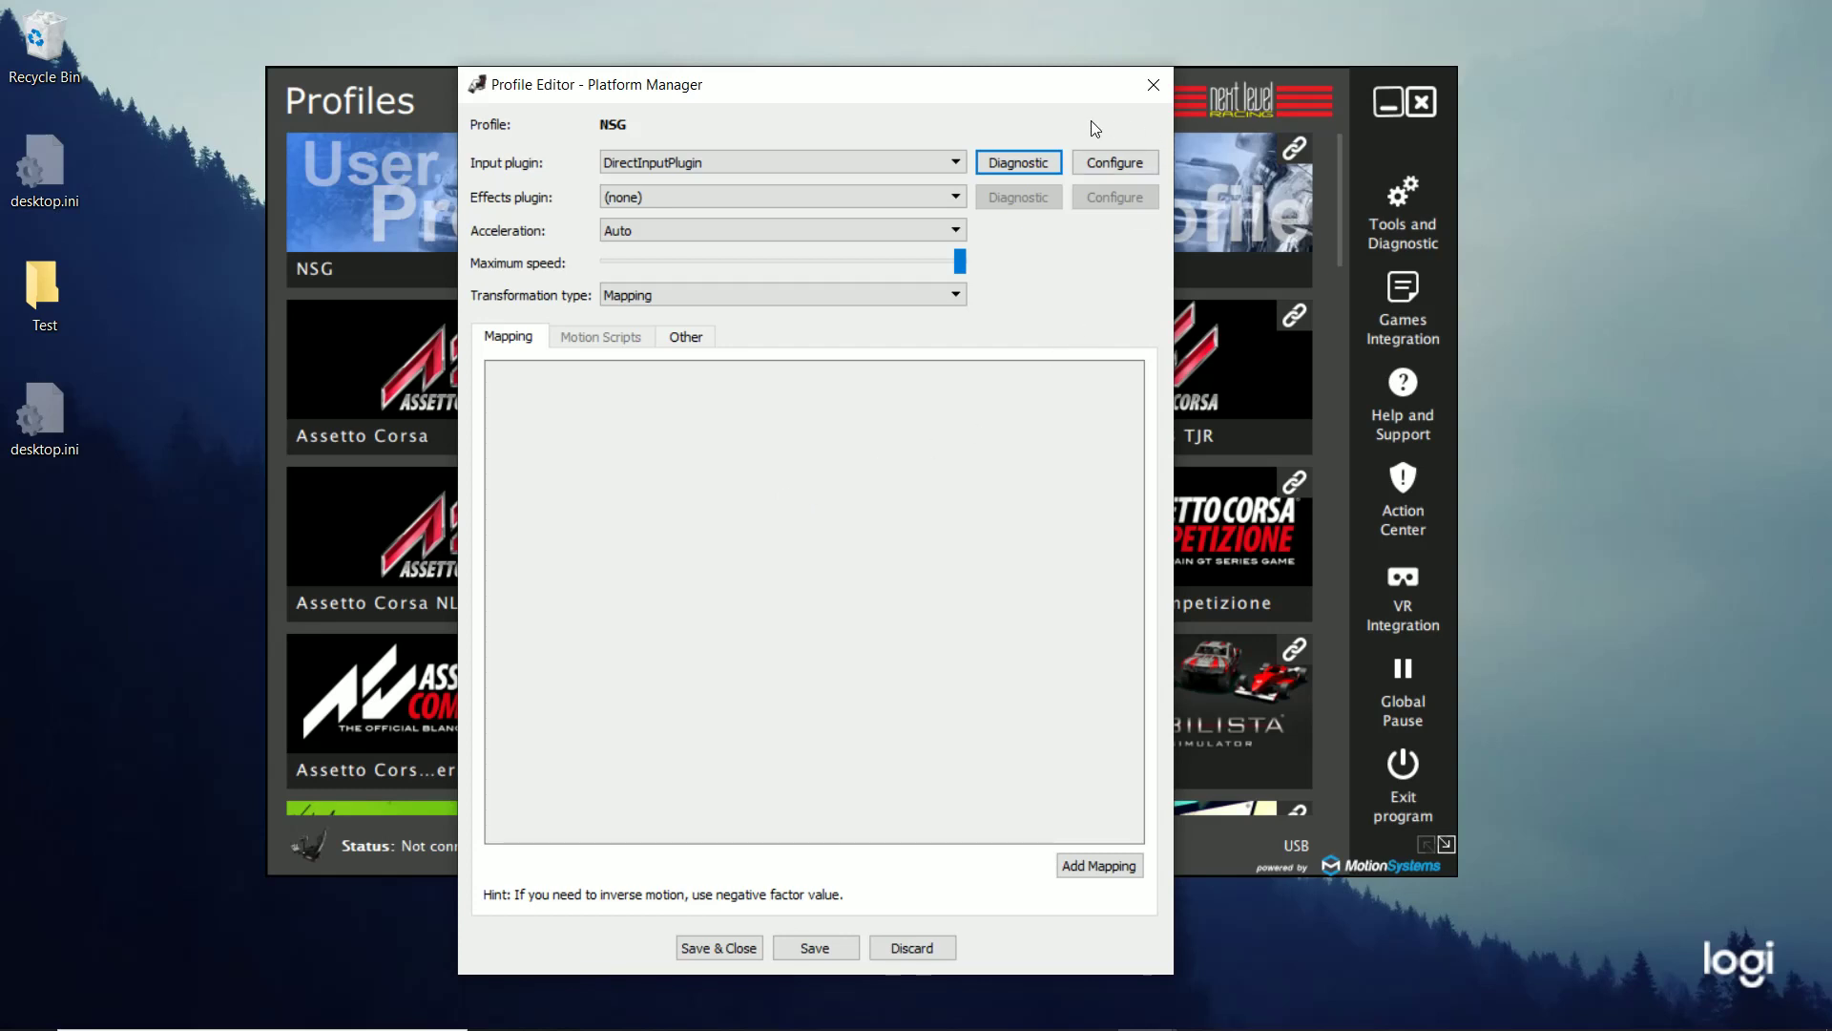
left_click(1113, 163)
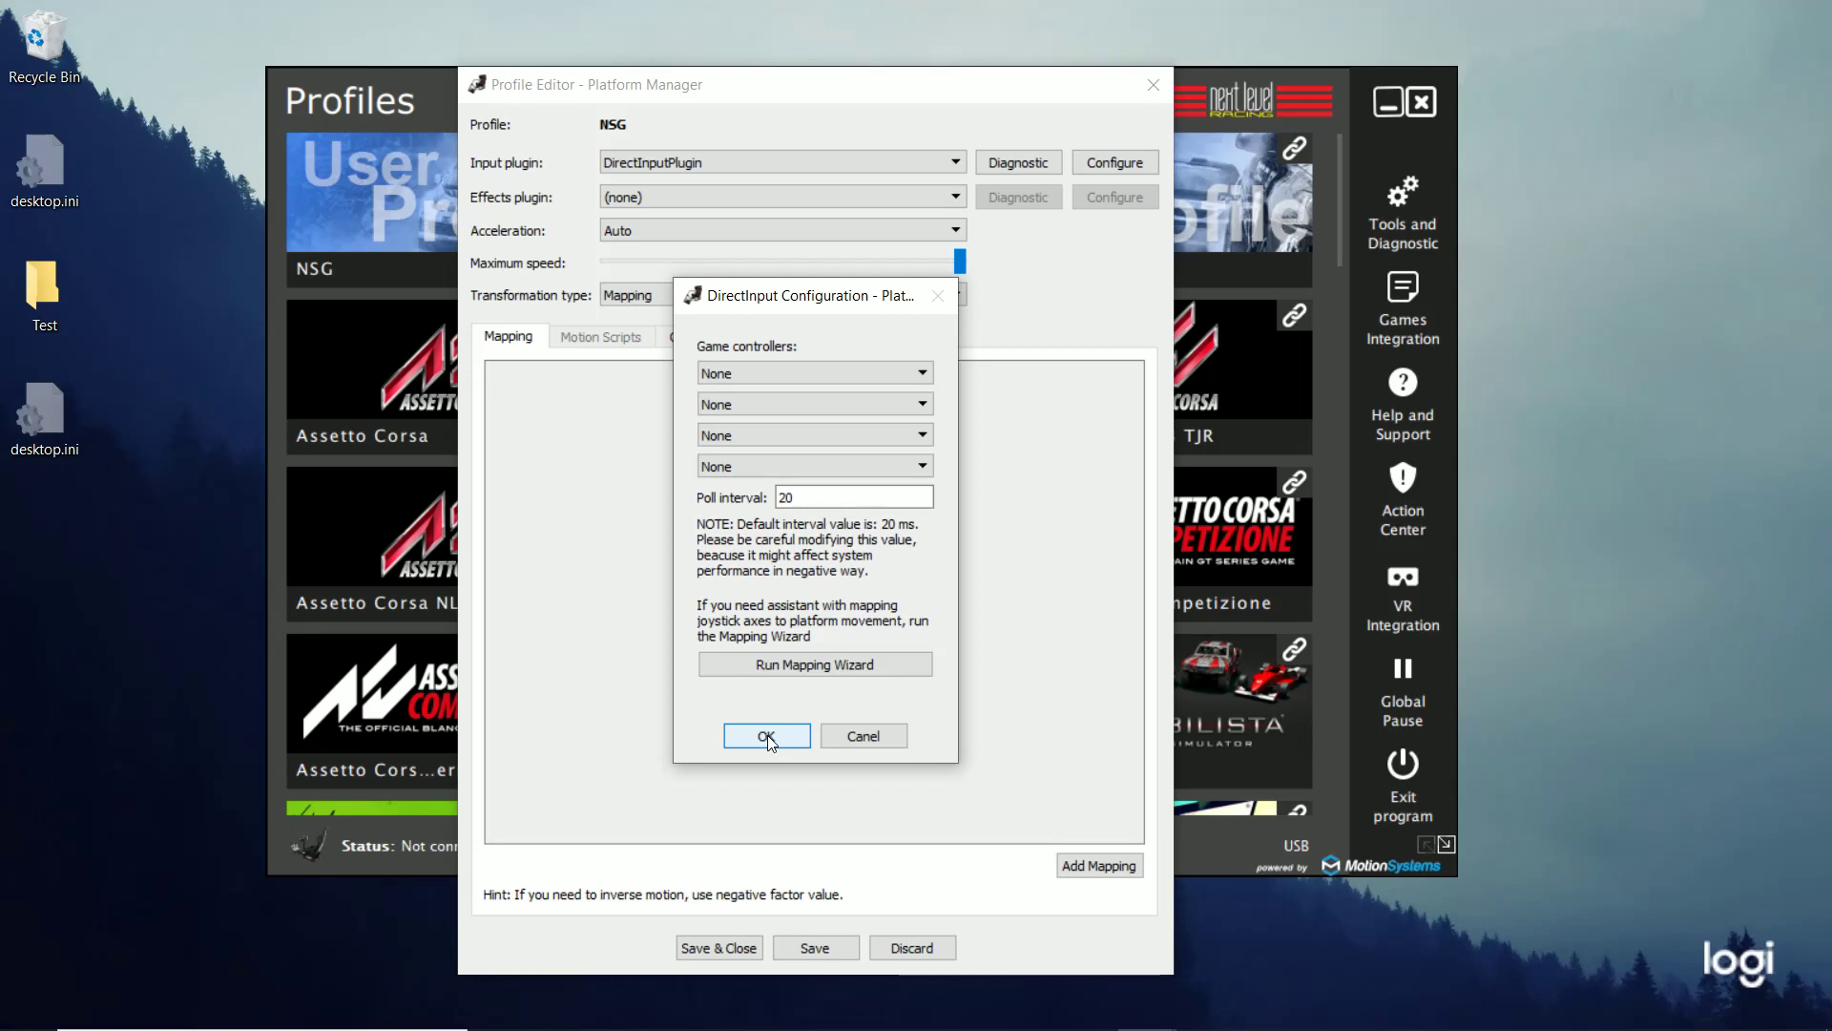
left_click(728, 373)
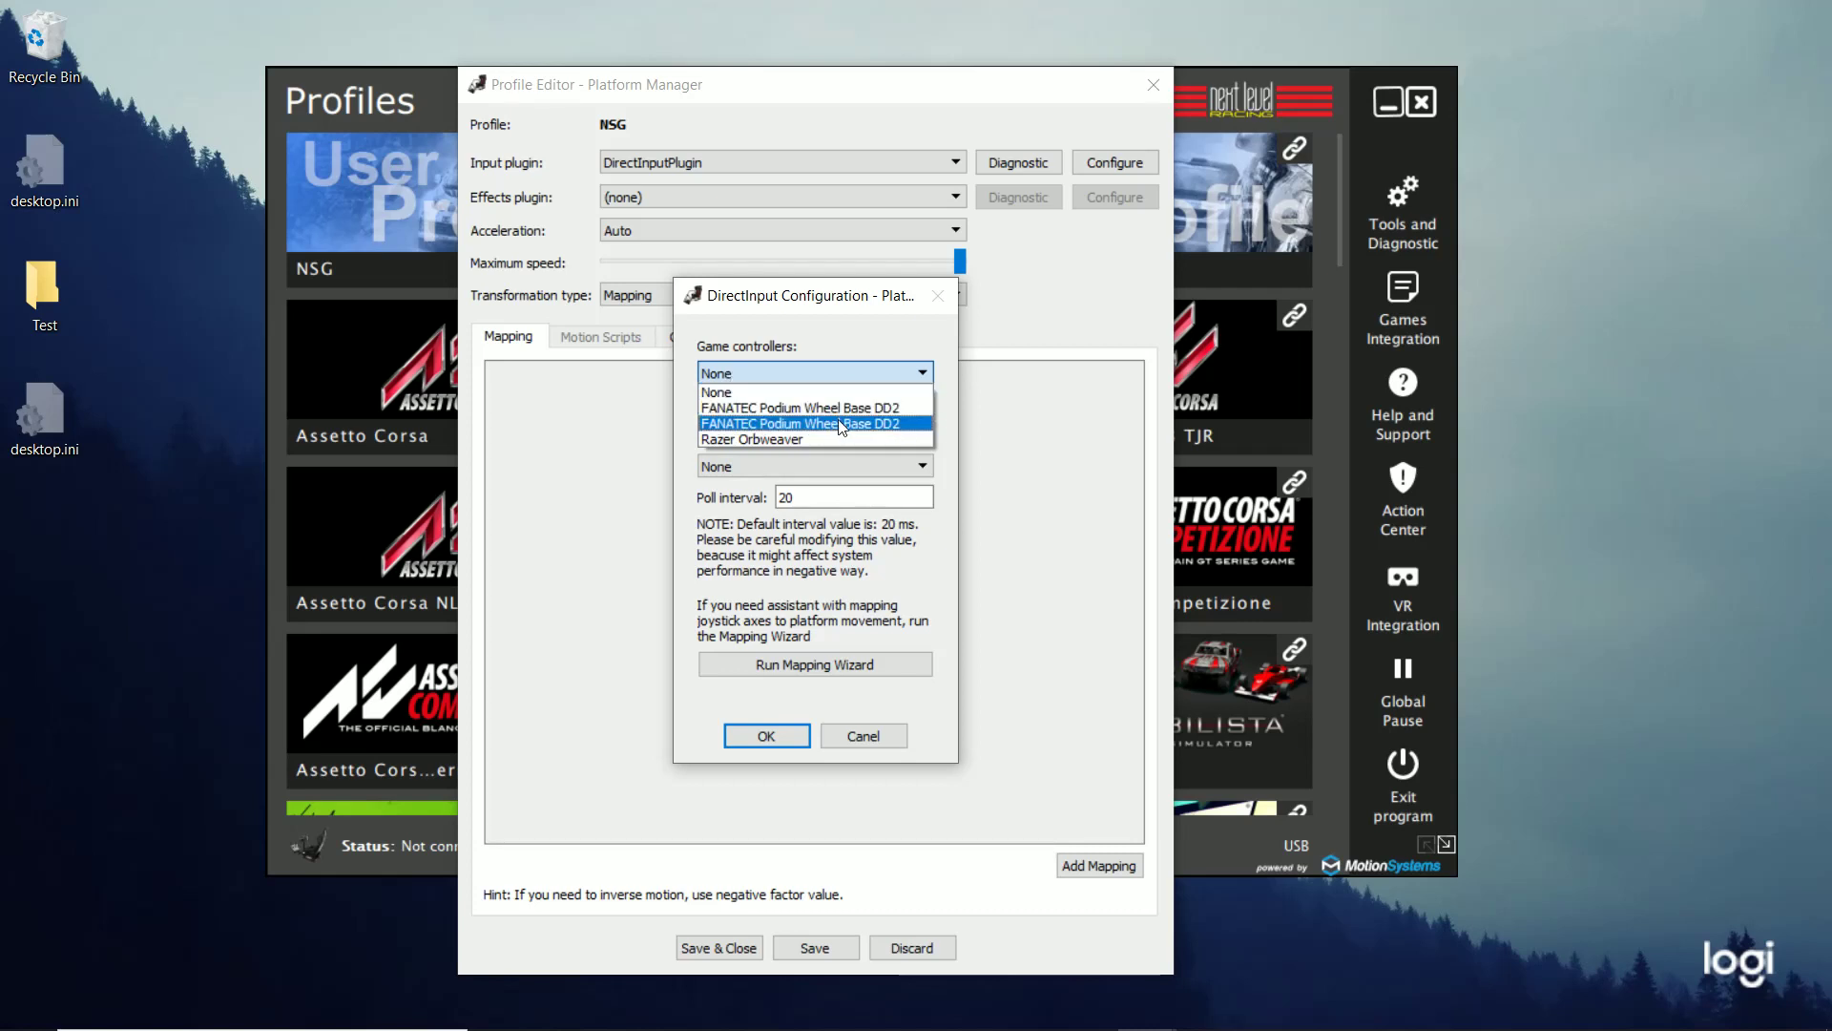
left_click(750, 408)
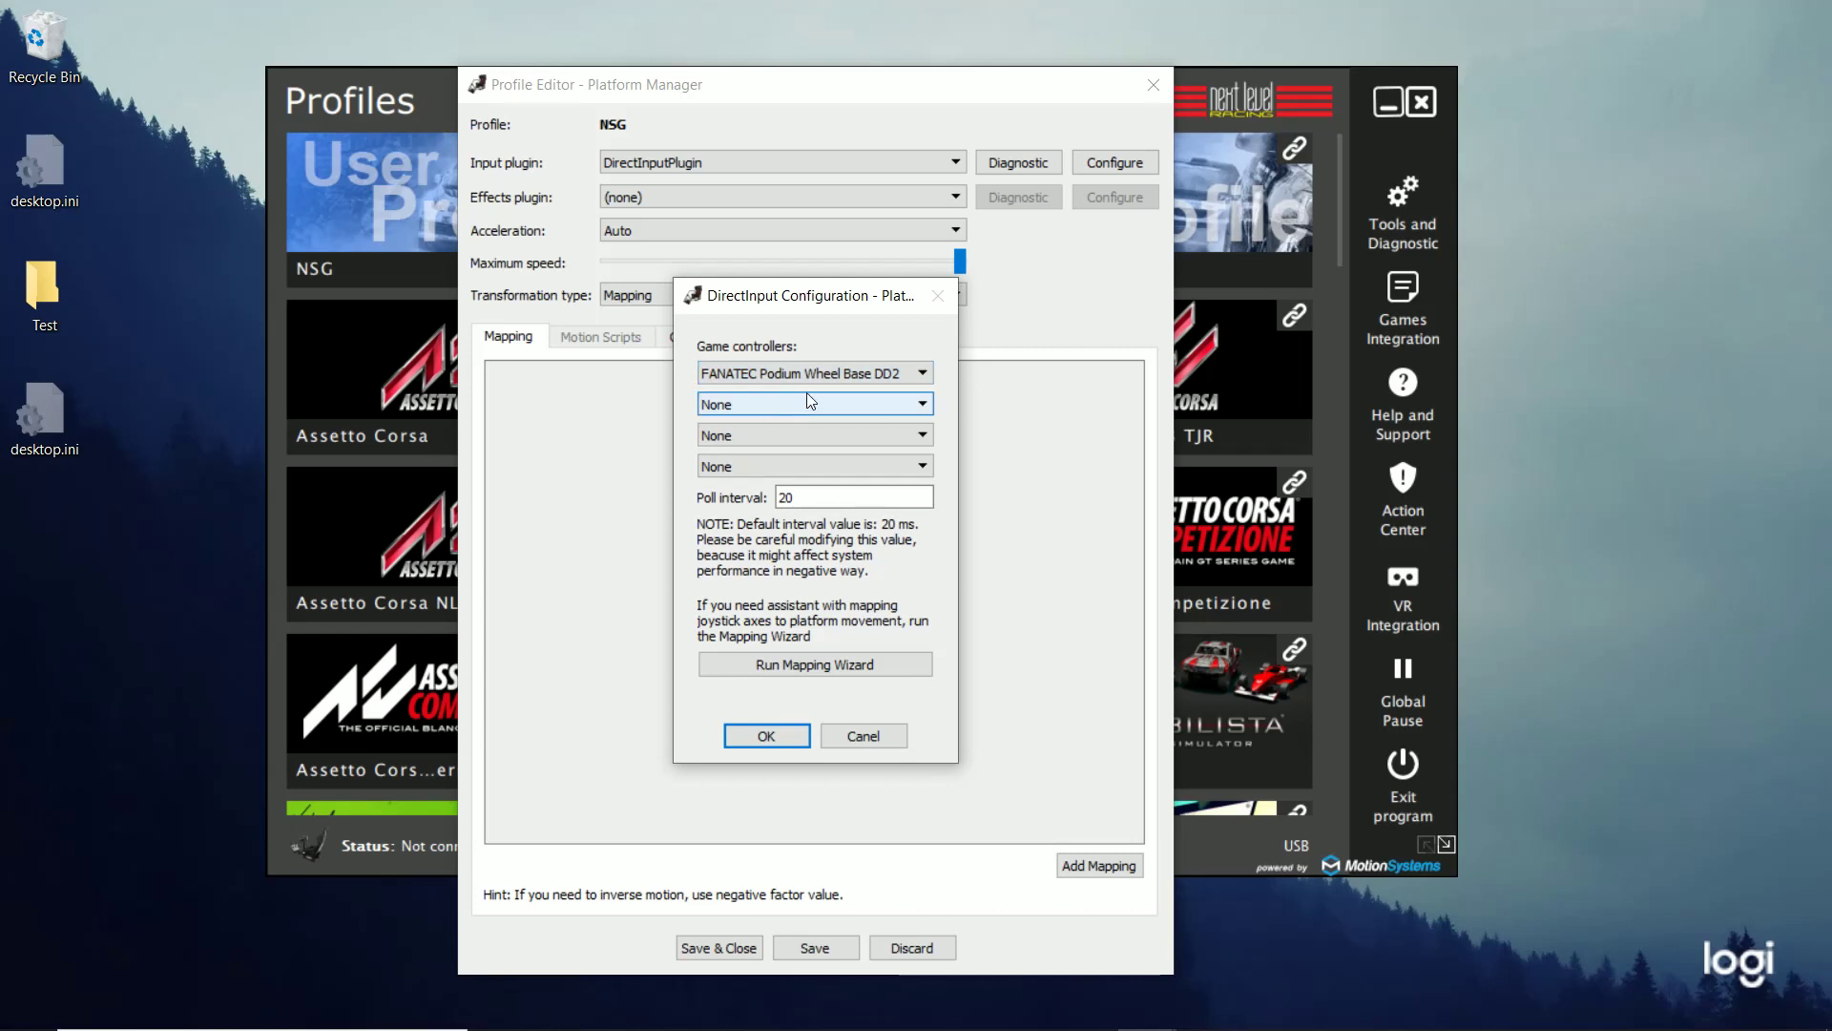
left_click(782, 404)
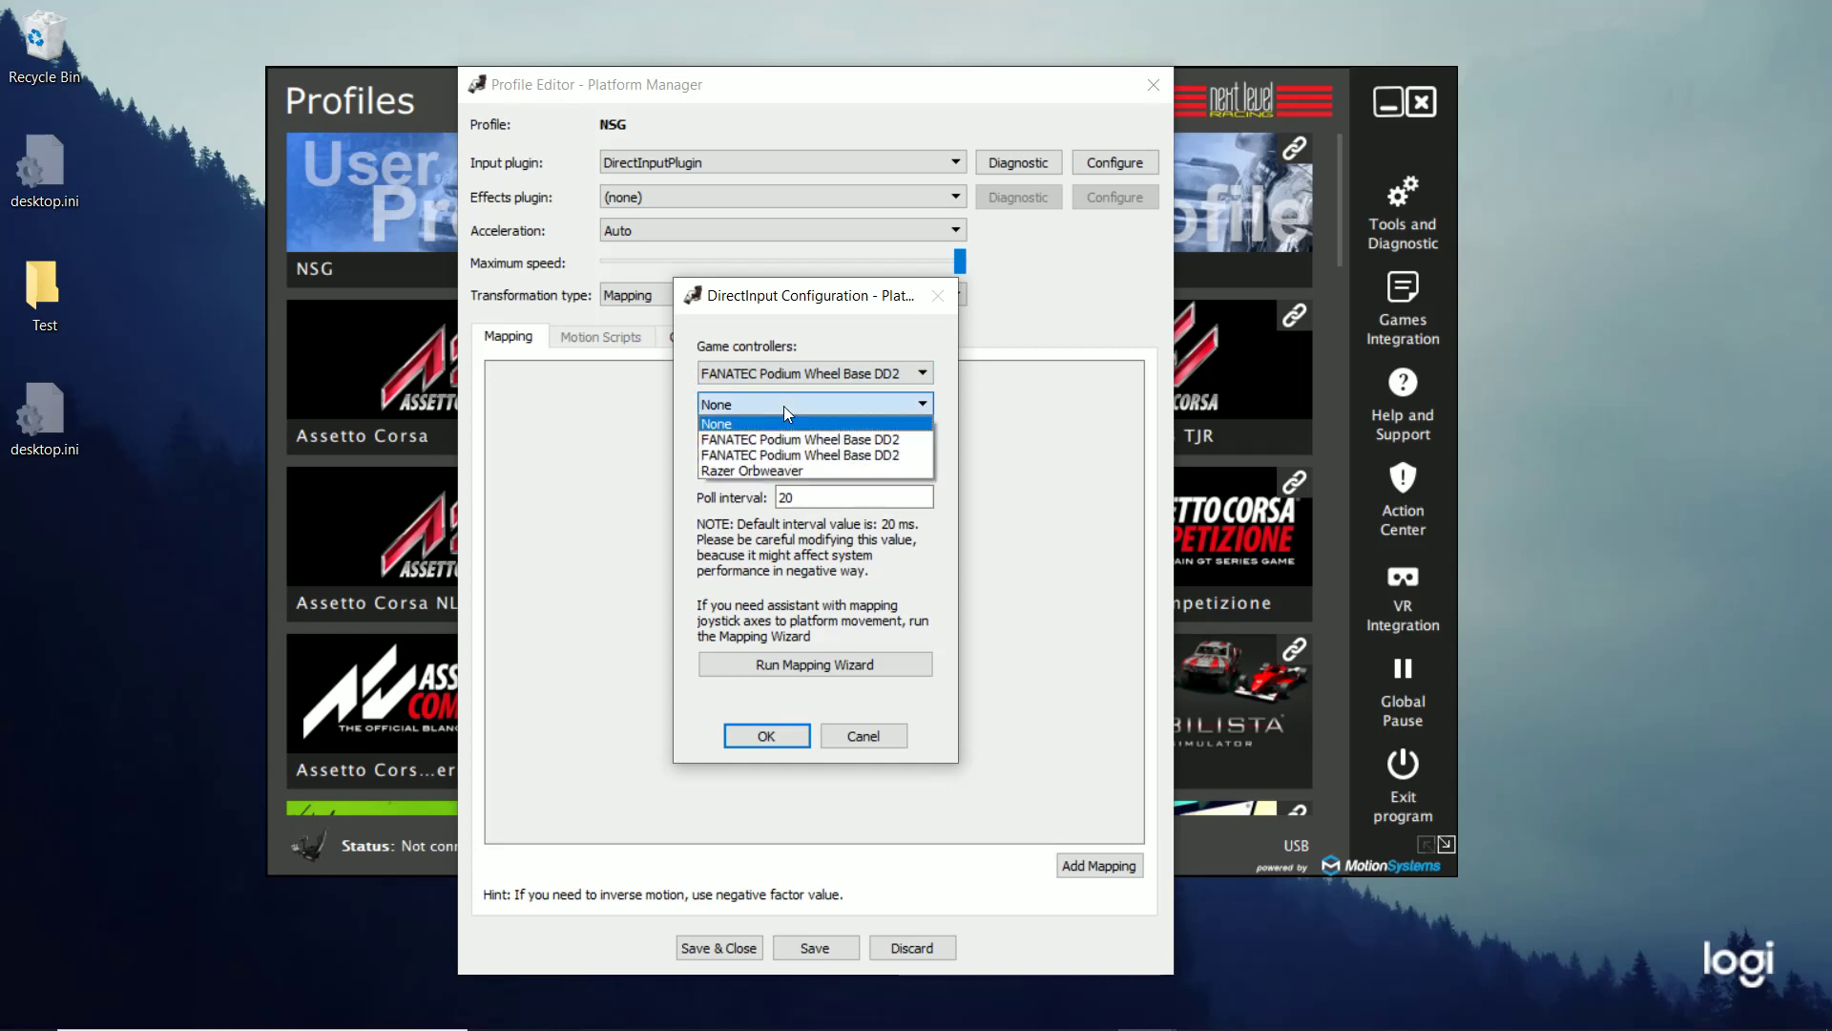
left_click(708, 401)
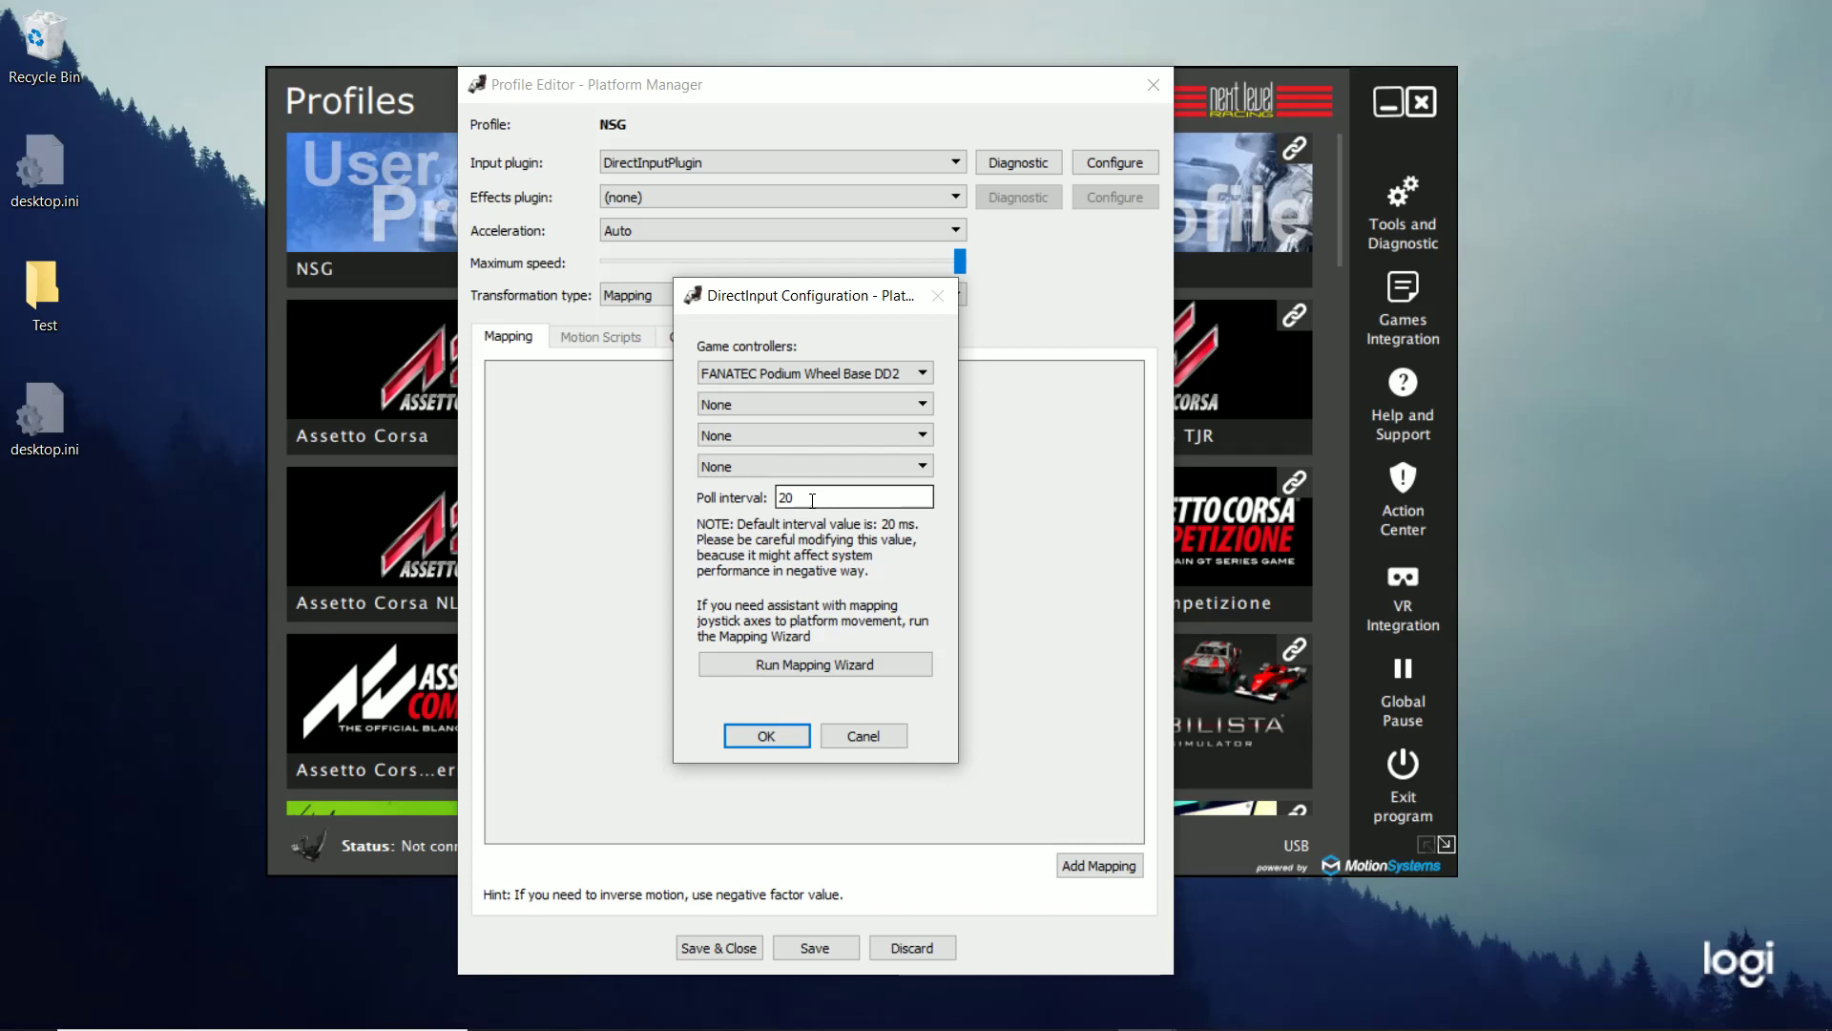
Start the Mapping Wizard for the wheel base with Car racing as the game type.
left_click(811, 662)
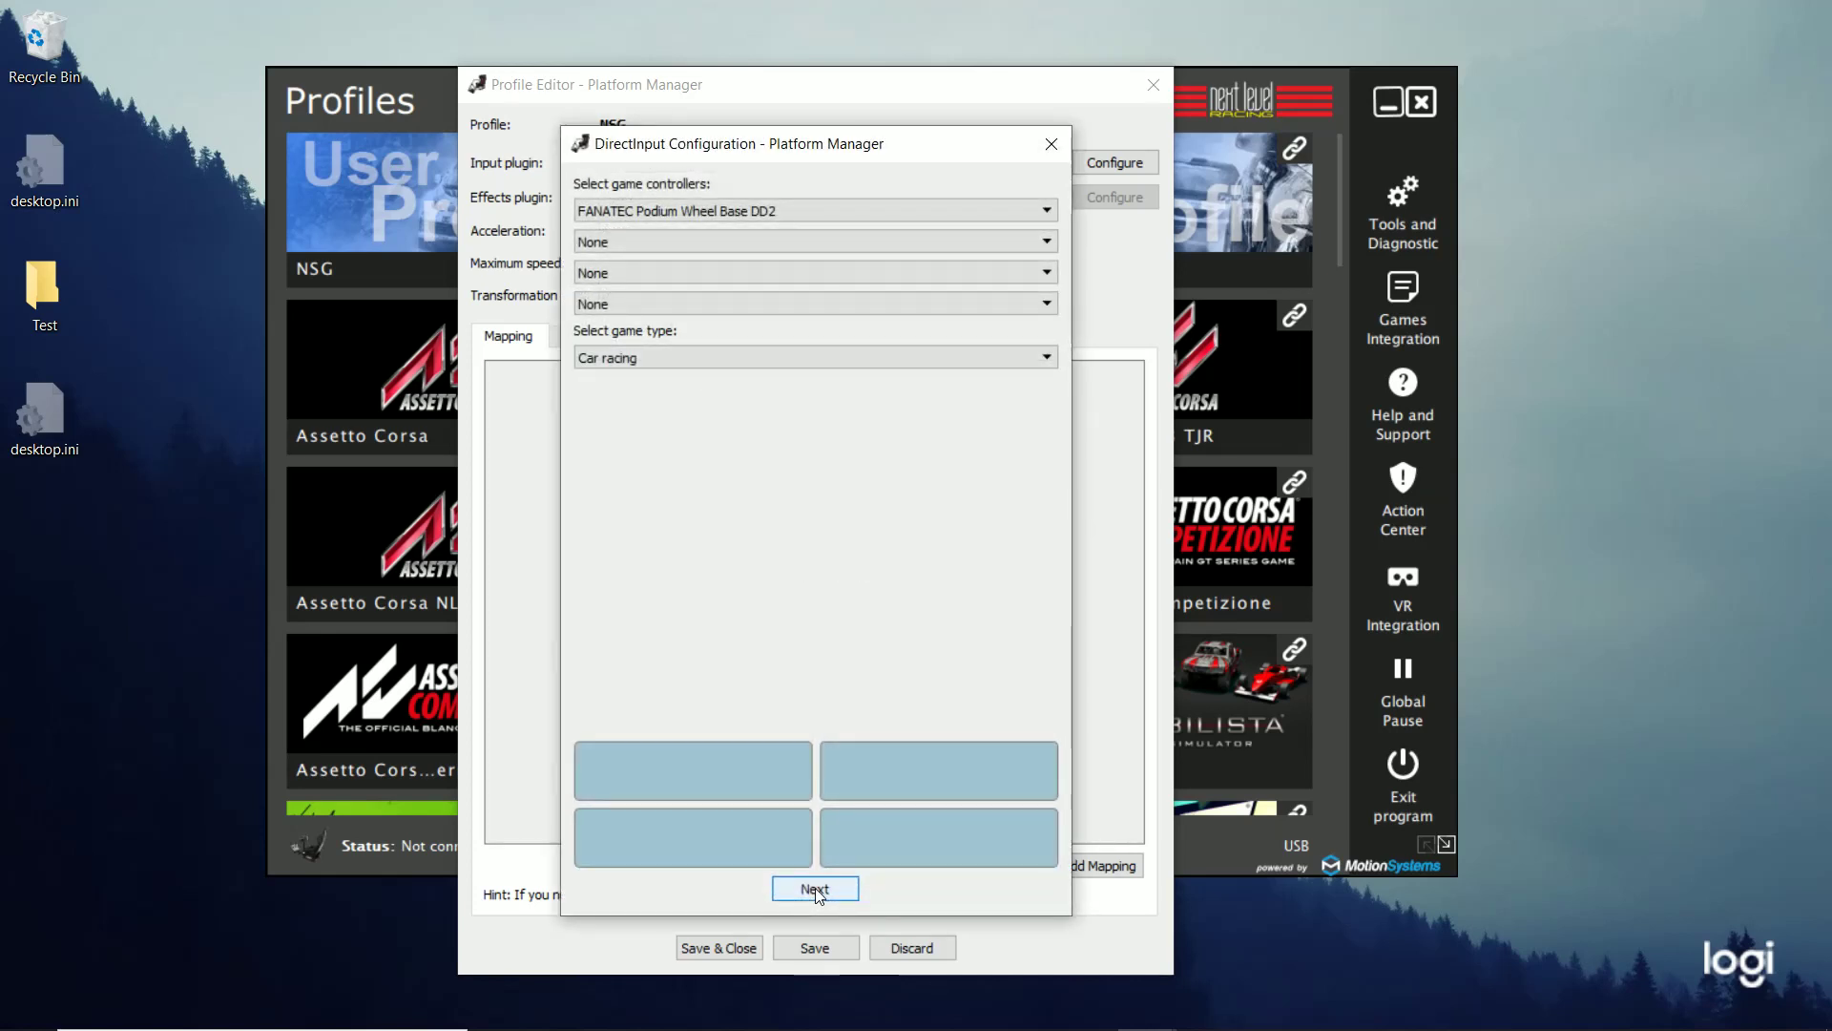
left_click(679, 358)
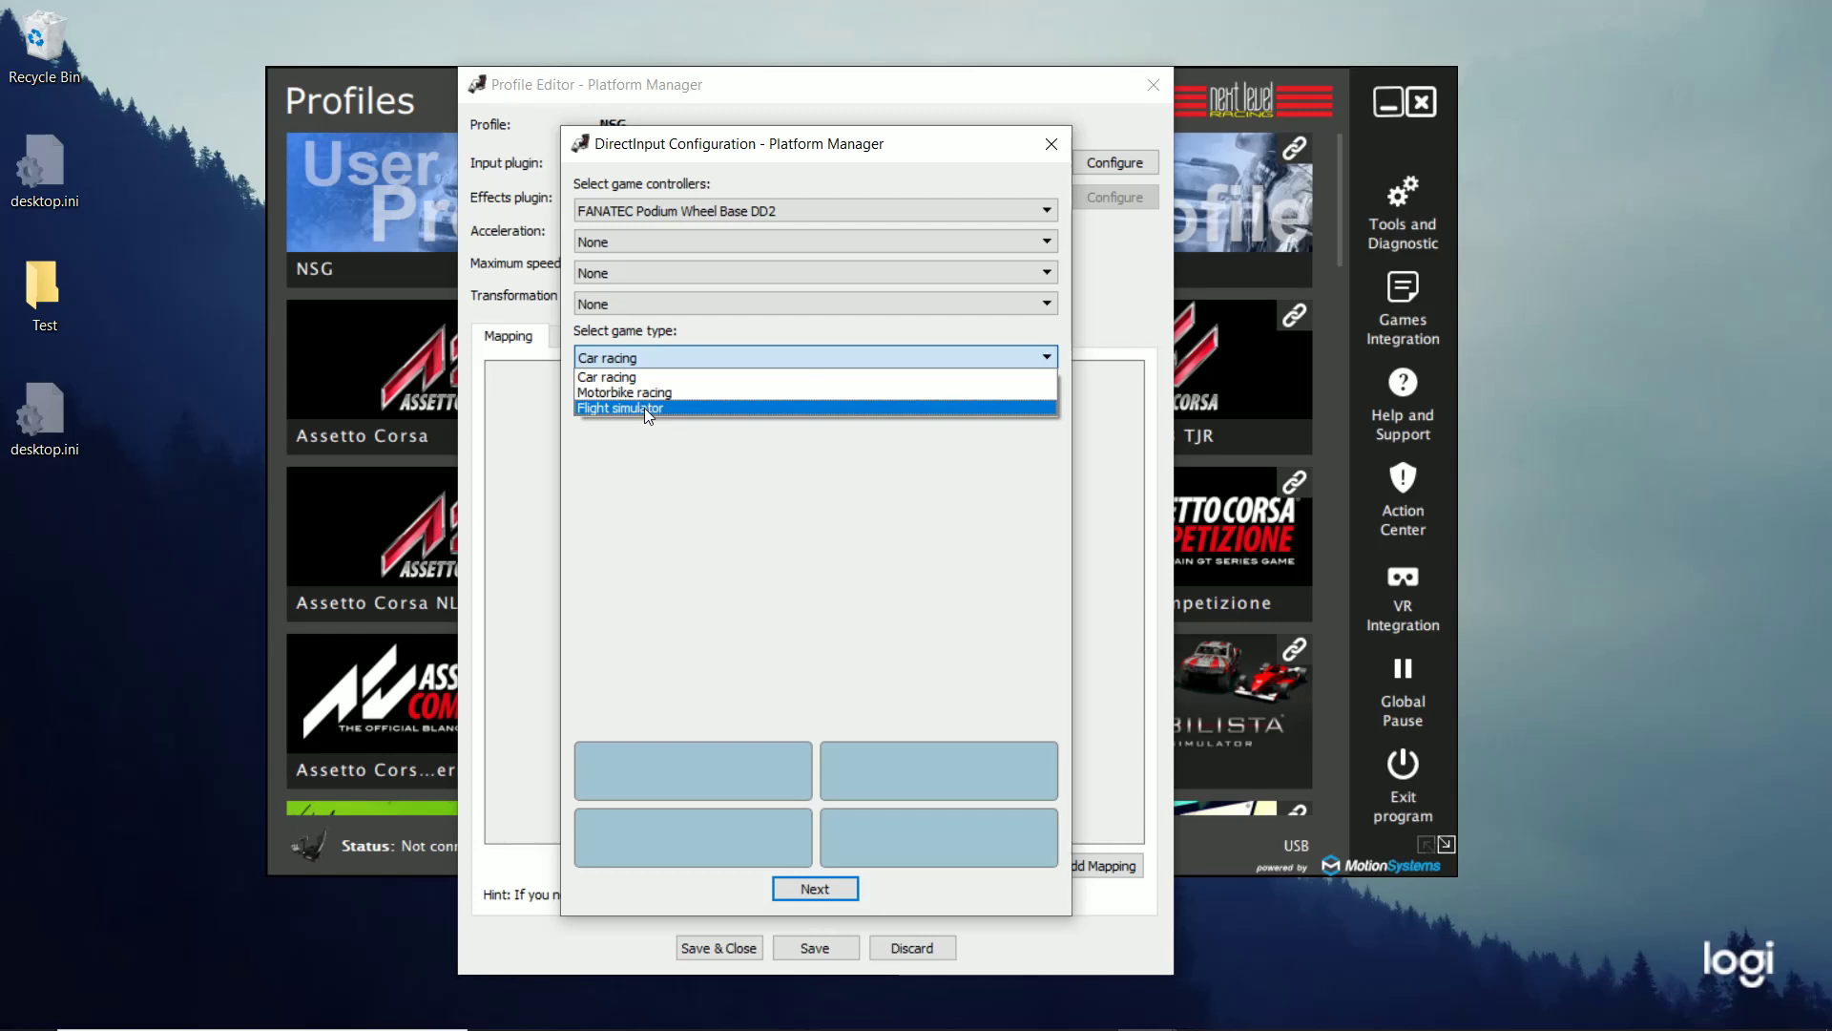
left_click(633, 376)
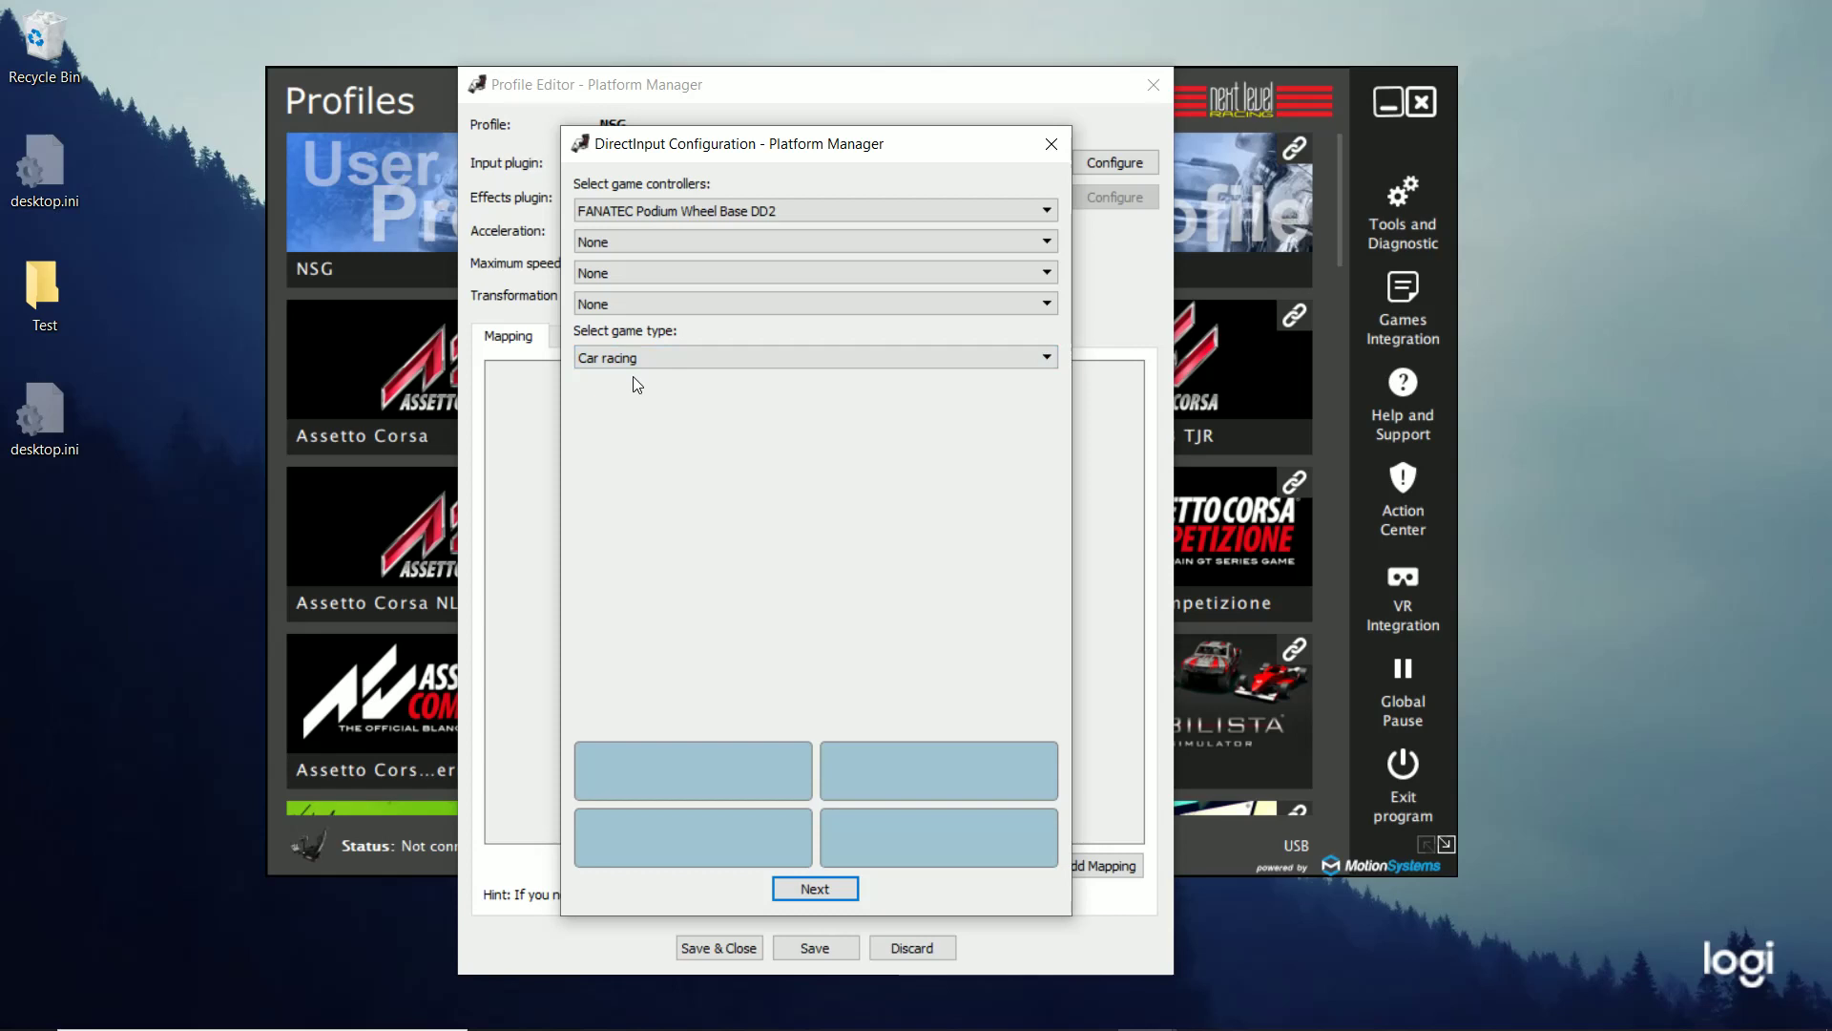
left_click(818, 891)
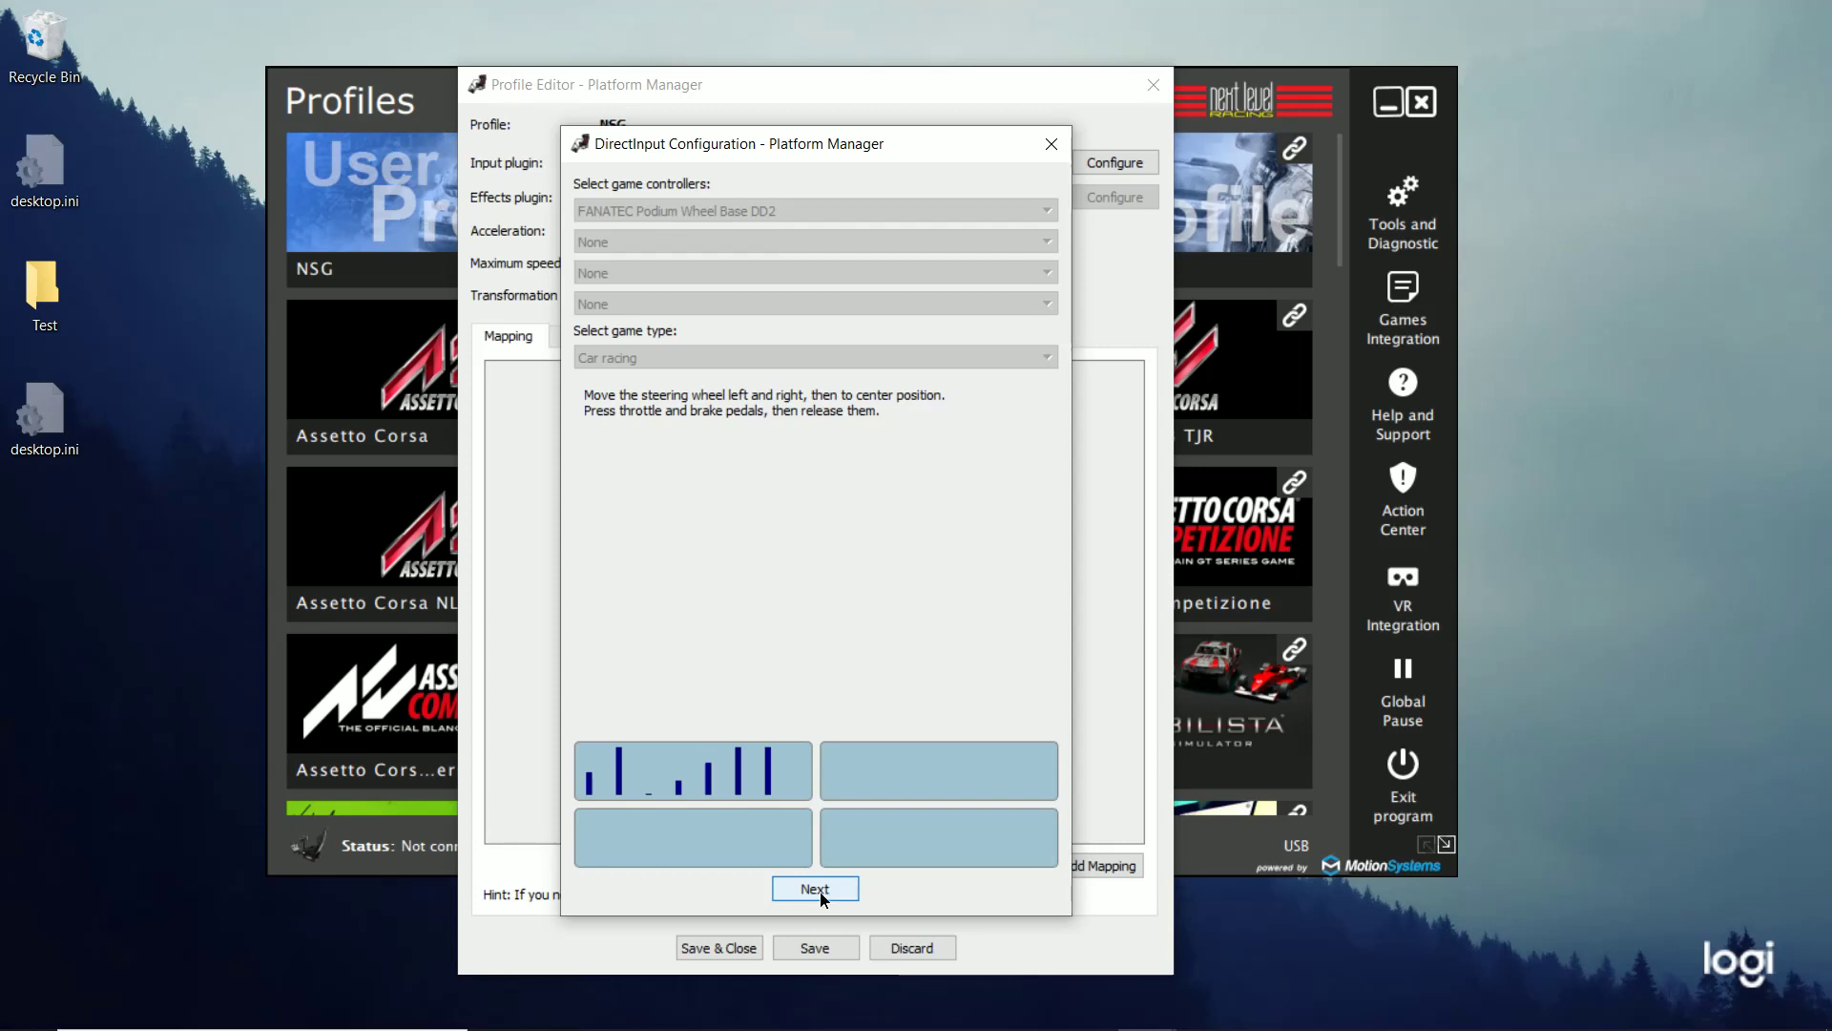
Work through the wizard's steering wheel, throttle and brake prompts, finish it and accept the DirectInput configuration.
left_click(822, 895)
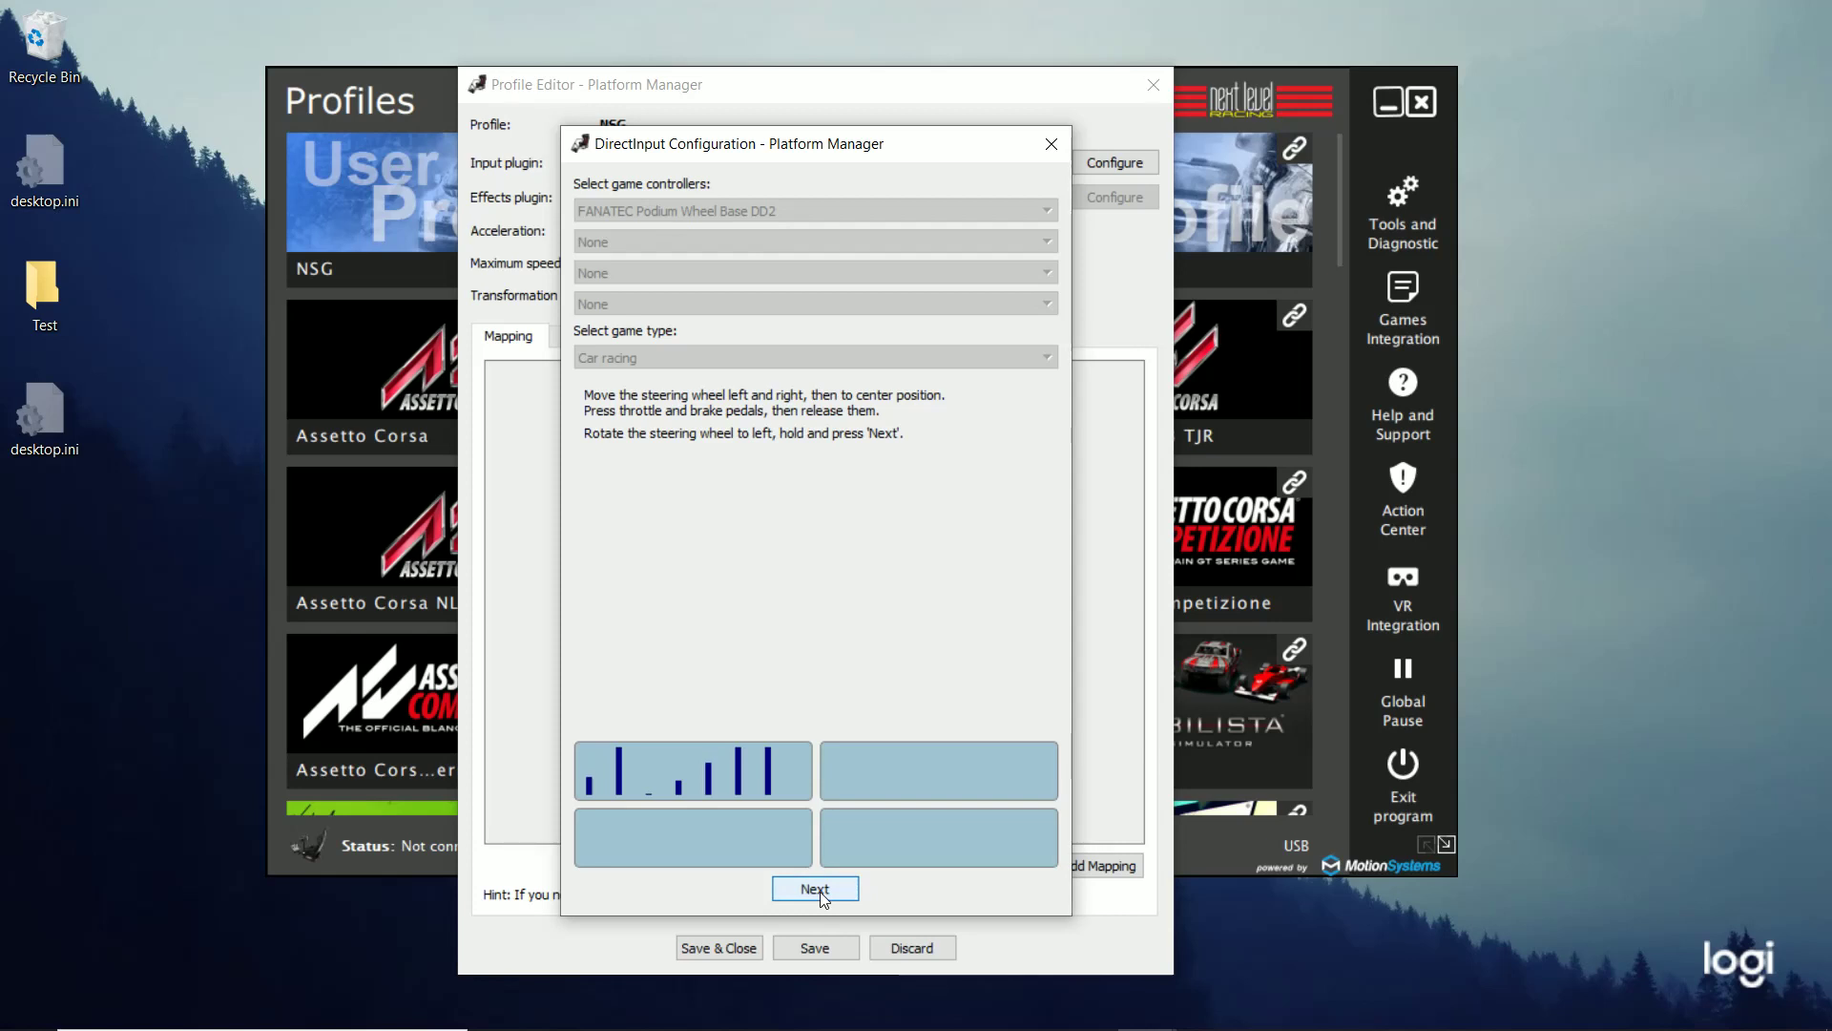
left_click(823, 895)
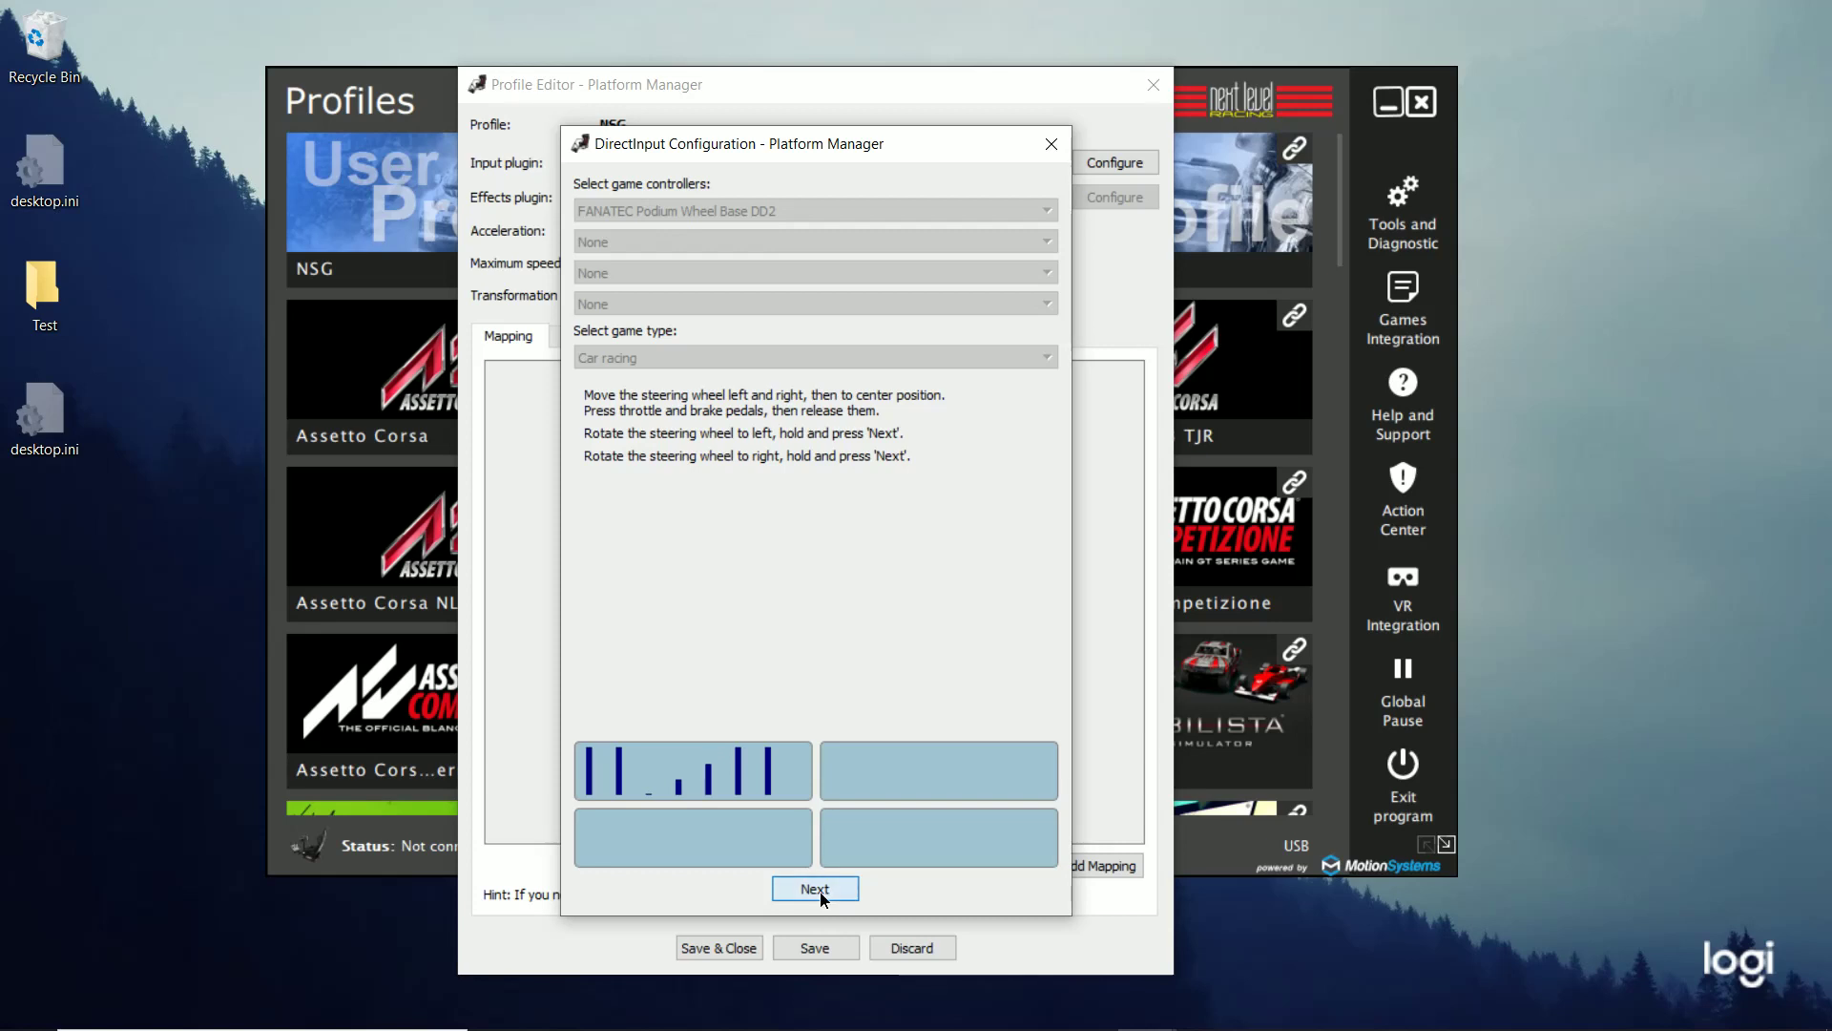
left_click(821, 895)
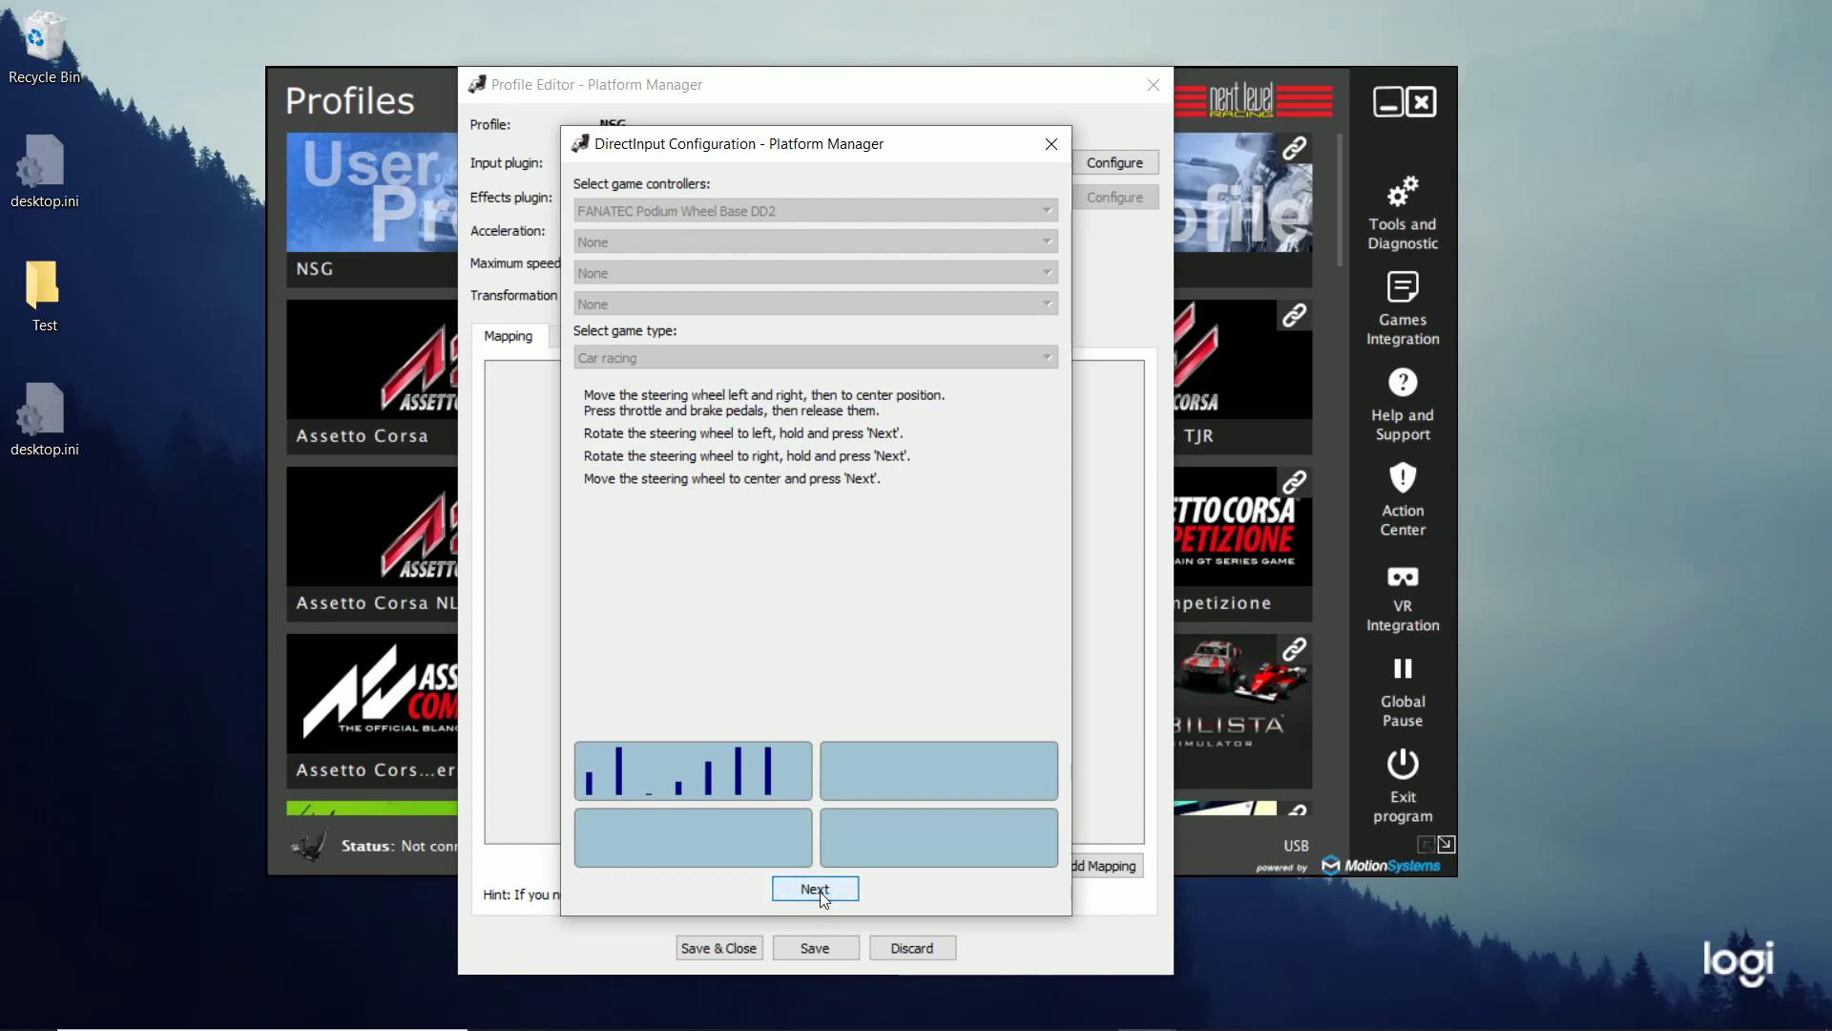
left_click(820, 891)
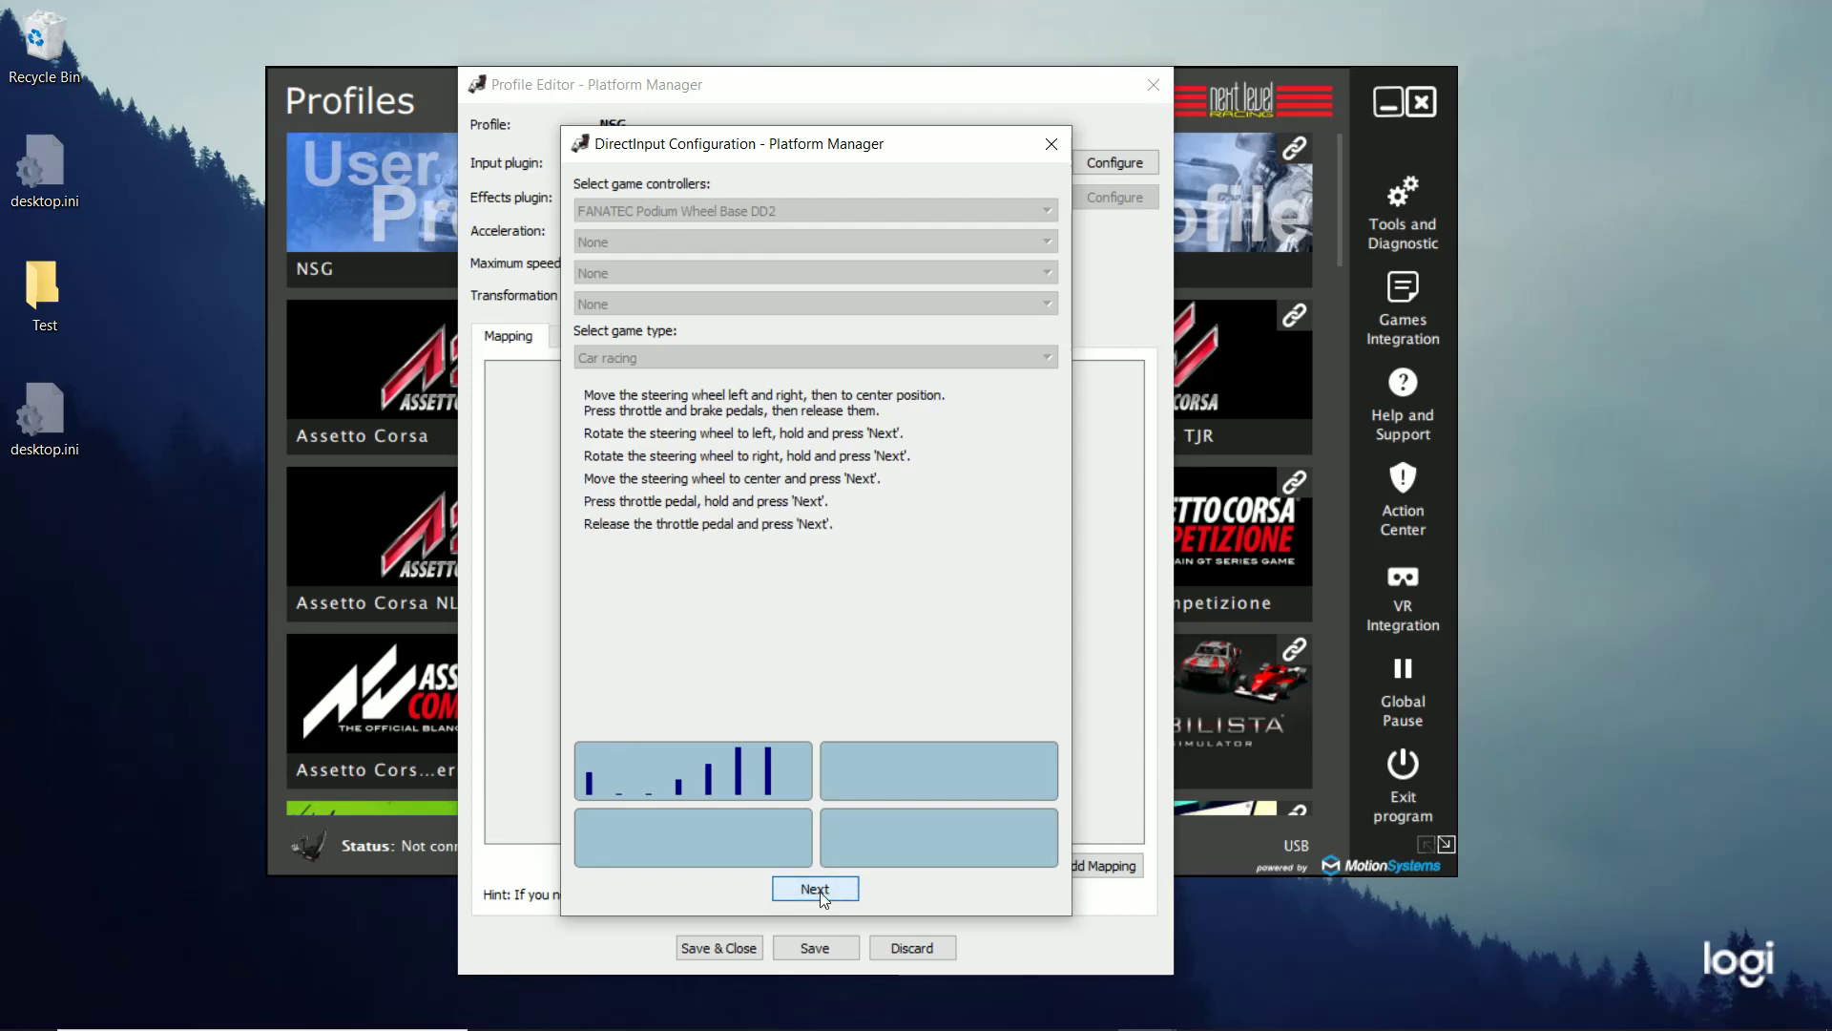
left_click(819, 893)
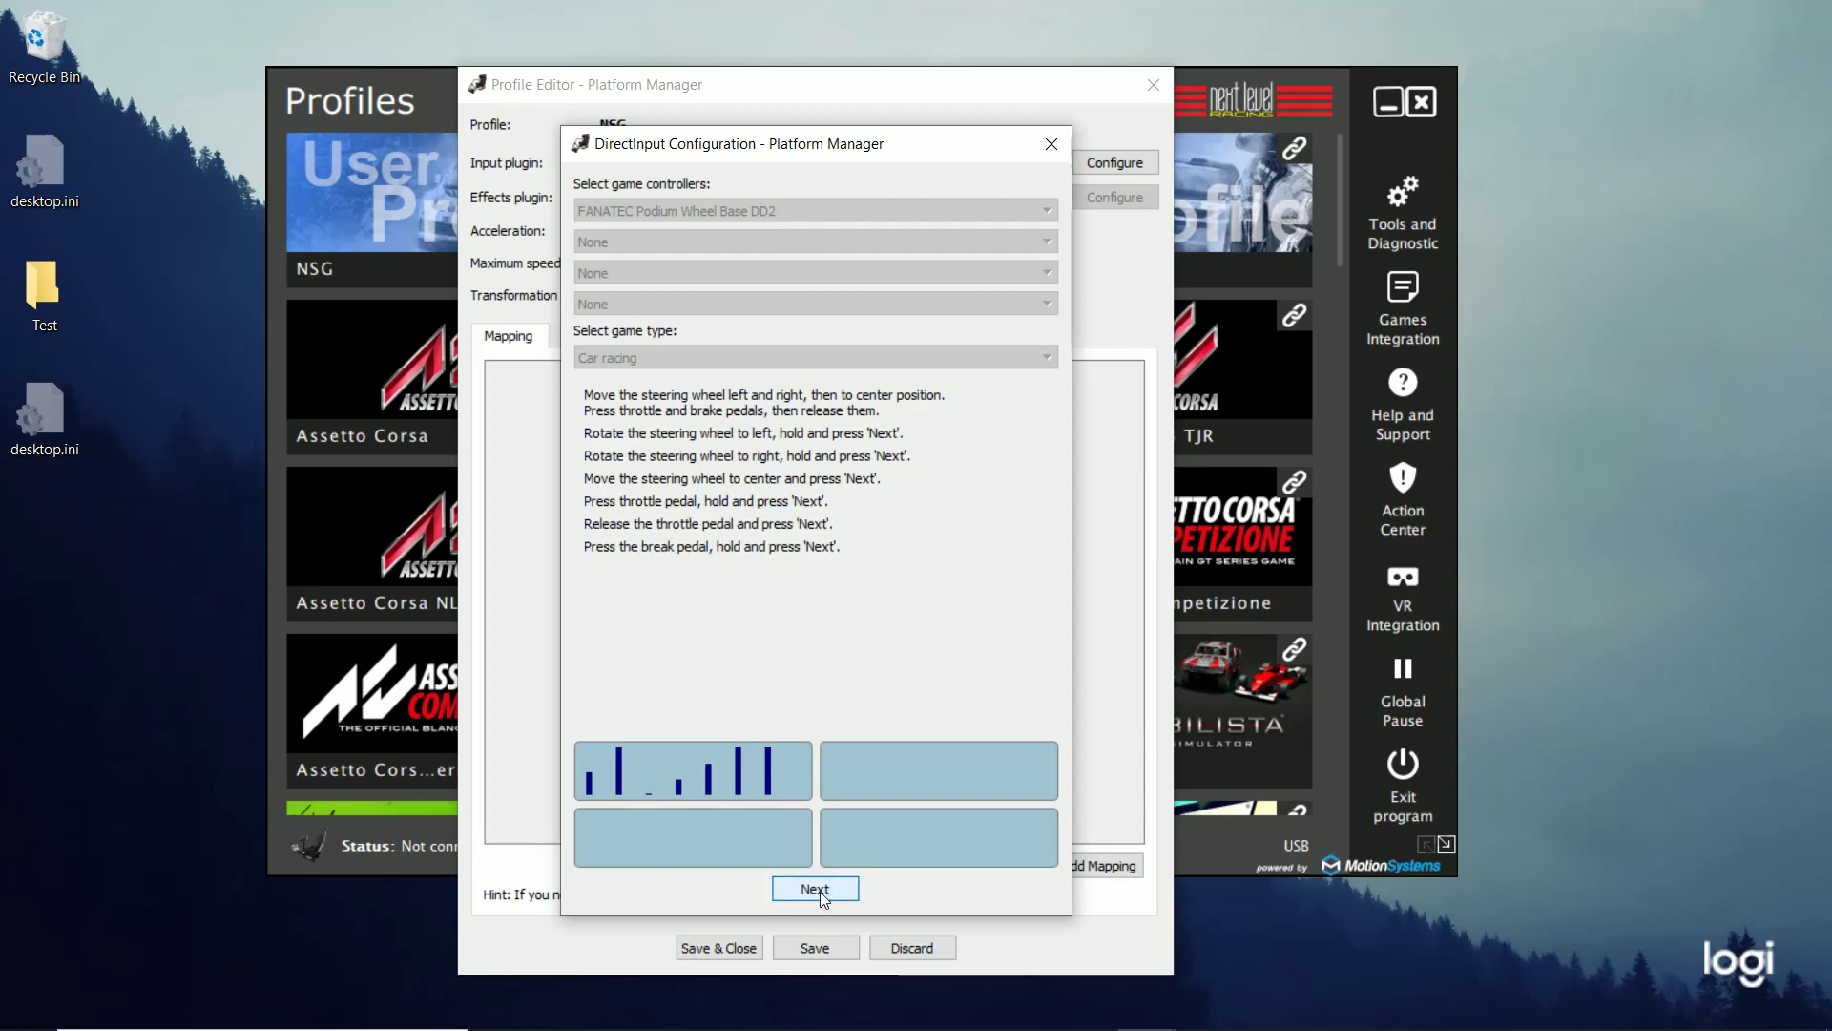
left_click(819, 889)
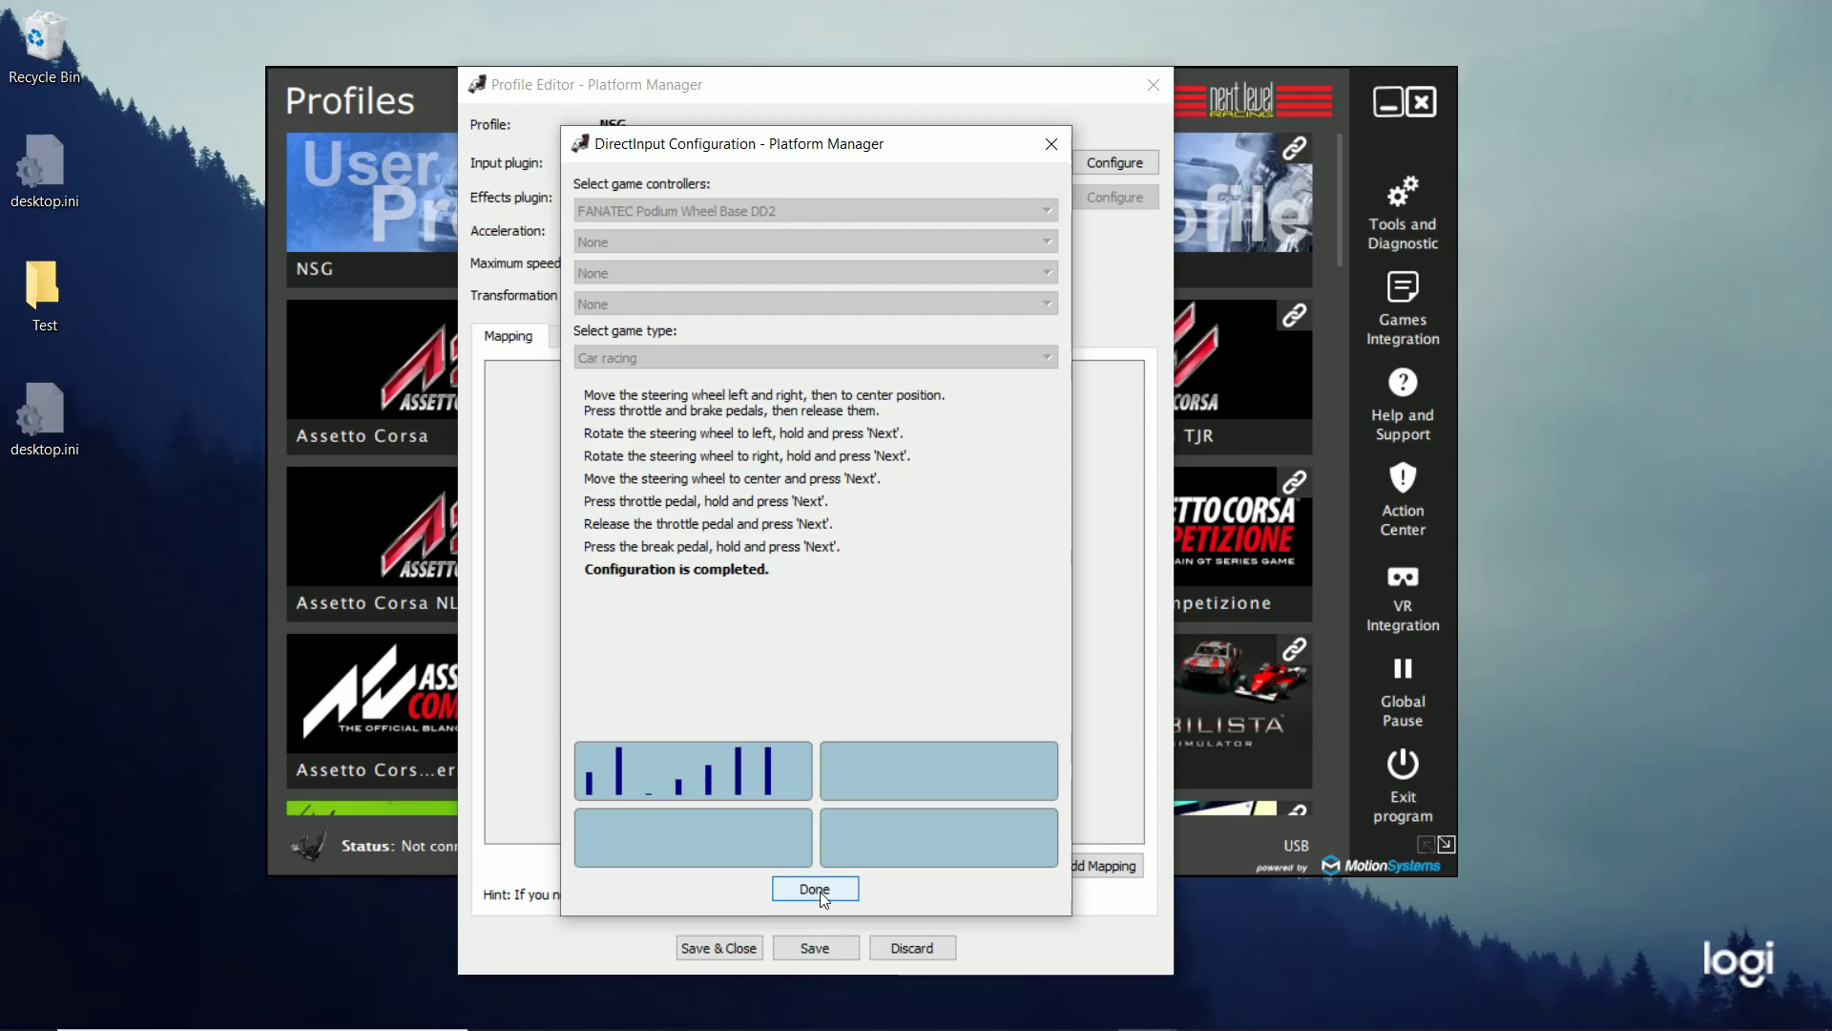
left_click(821, 891)
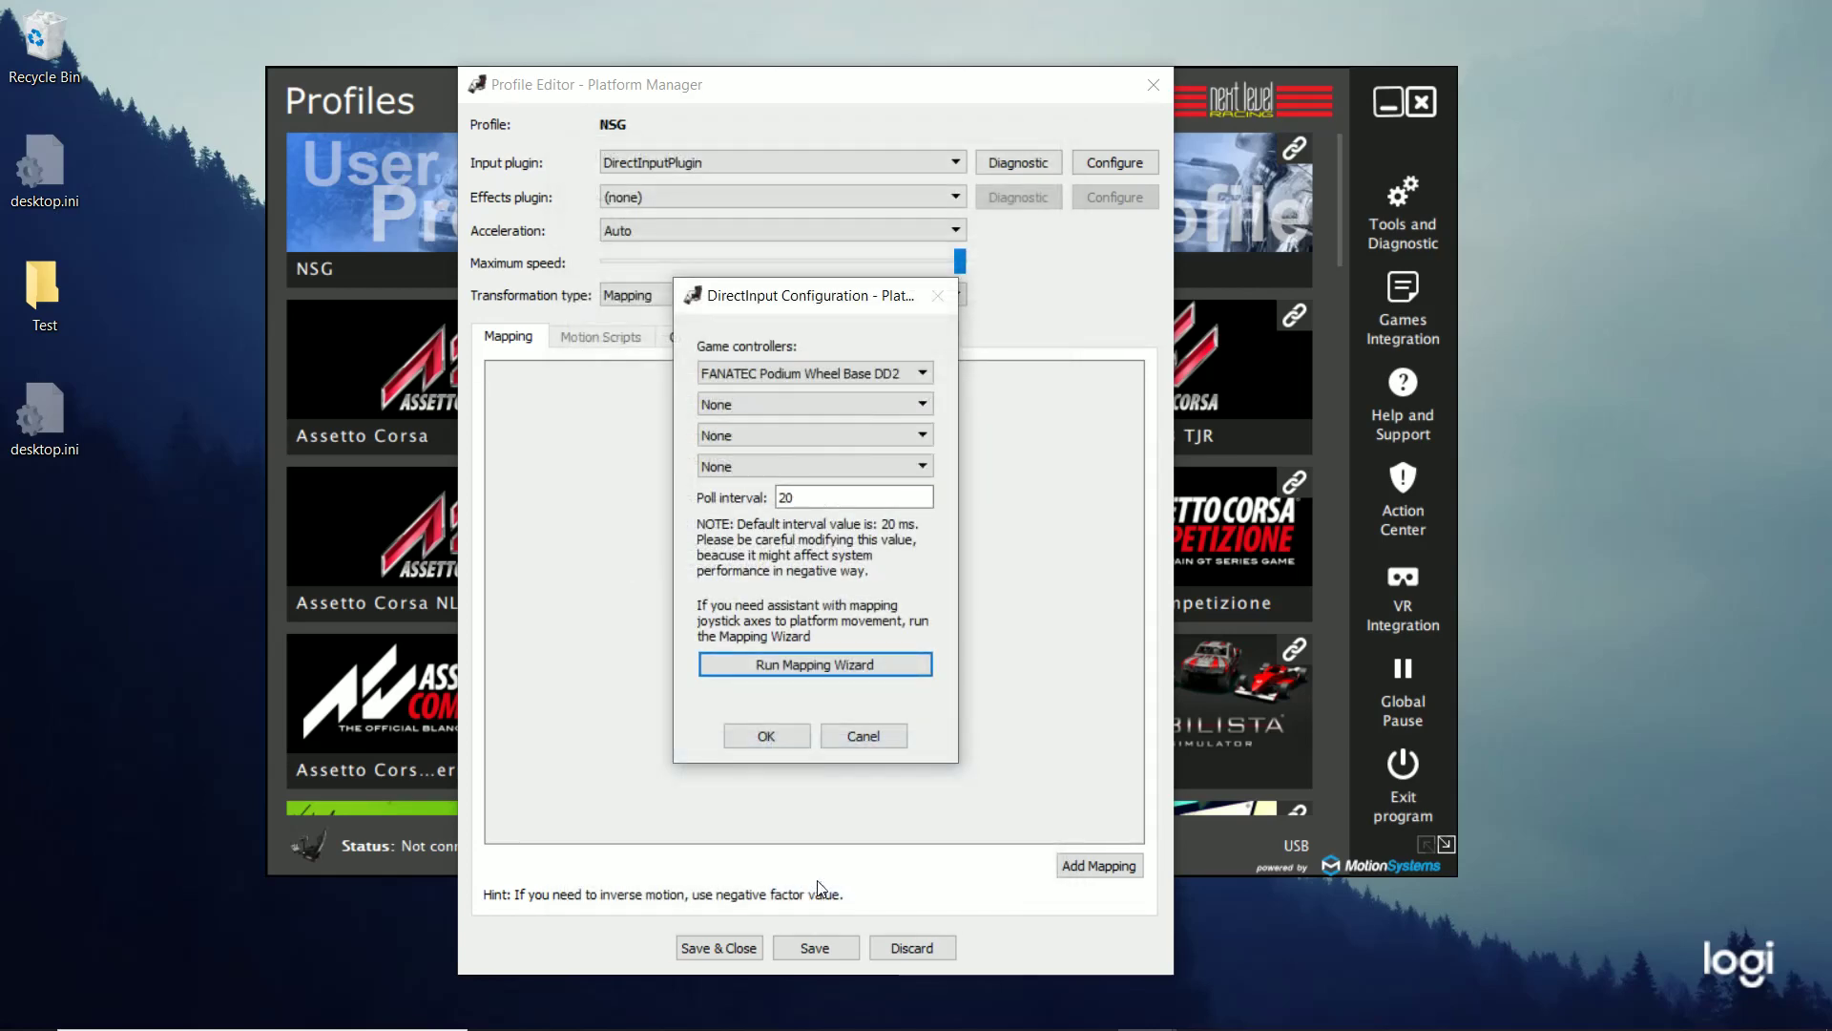
left_click(769, 738)
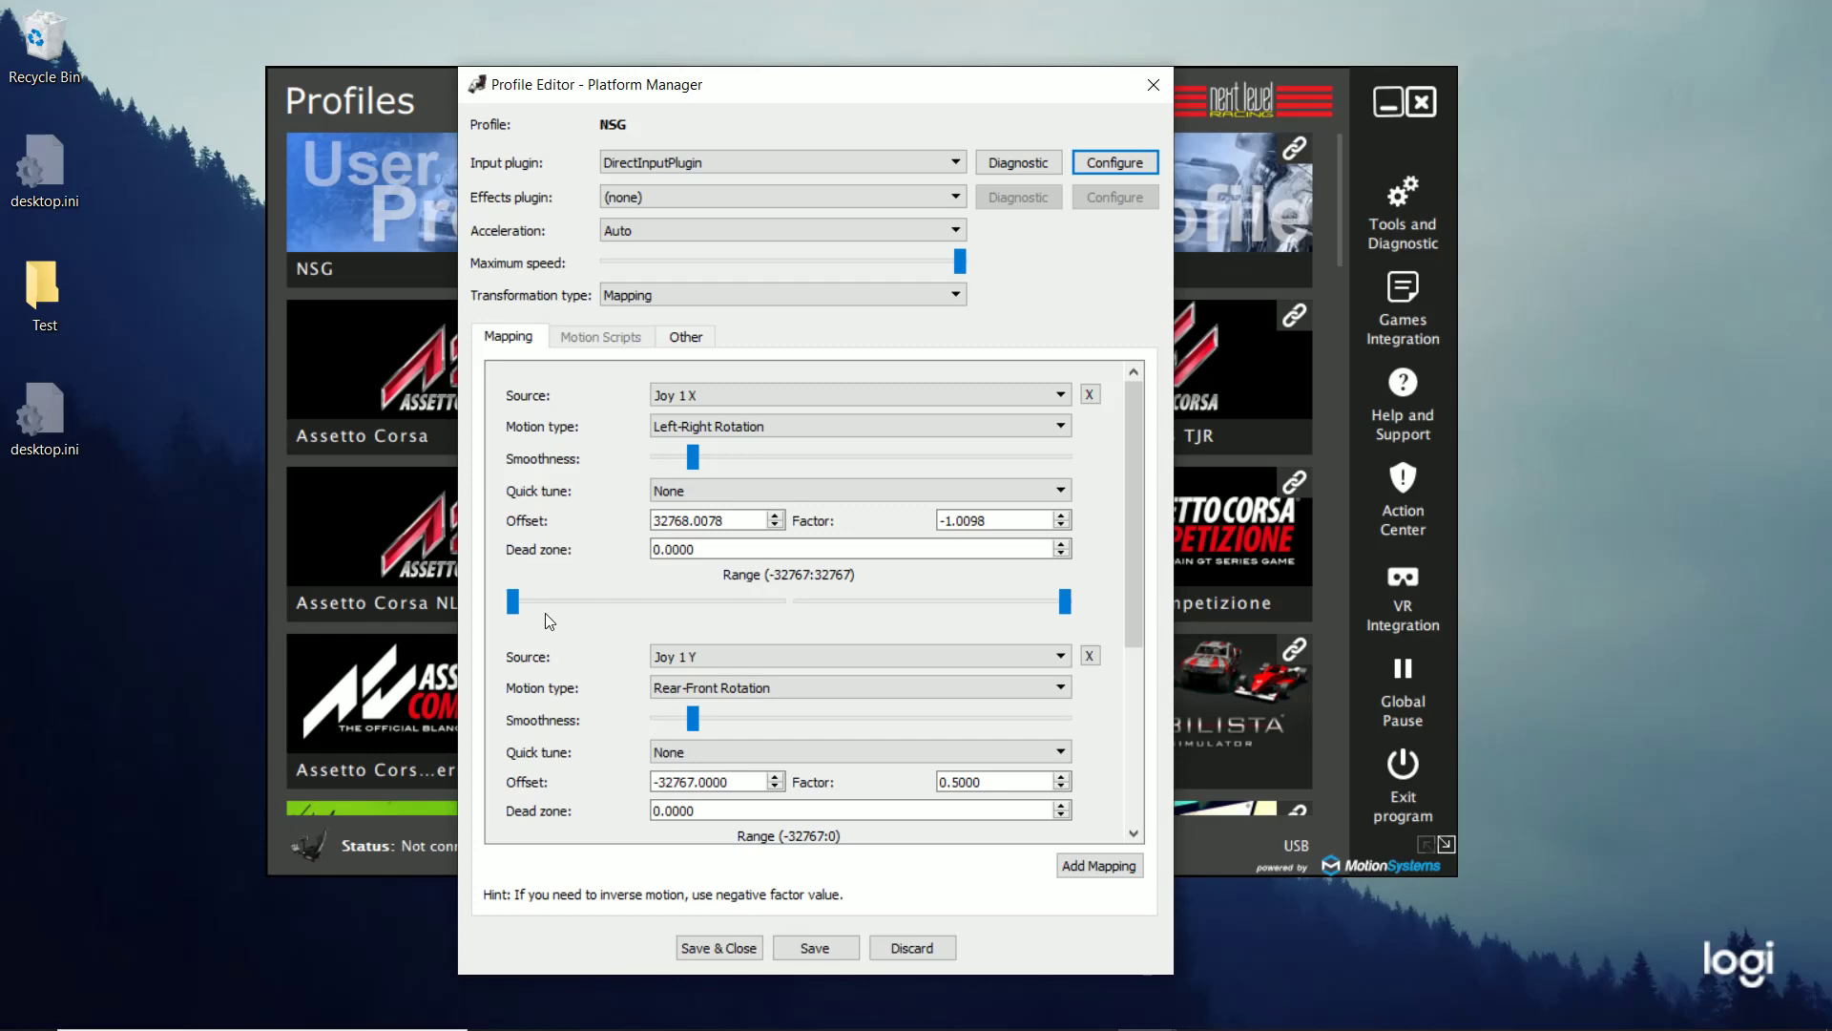
Narrow the Joy 1 X left-right rotation range to -15222:15001.
key("shift+Tab")
left_click_drag(514, 600, 649, 601)
scroll(653, 606, "down", 4)
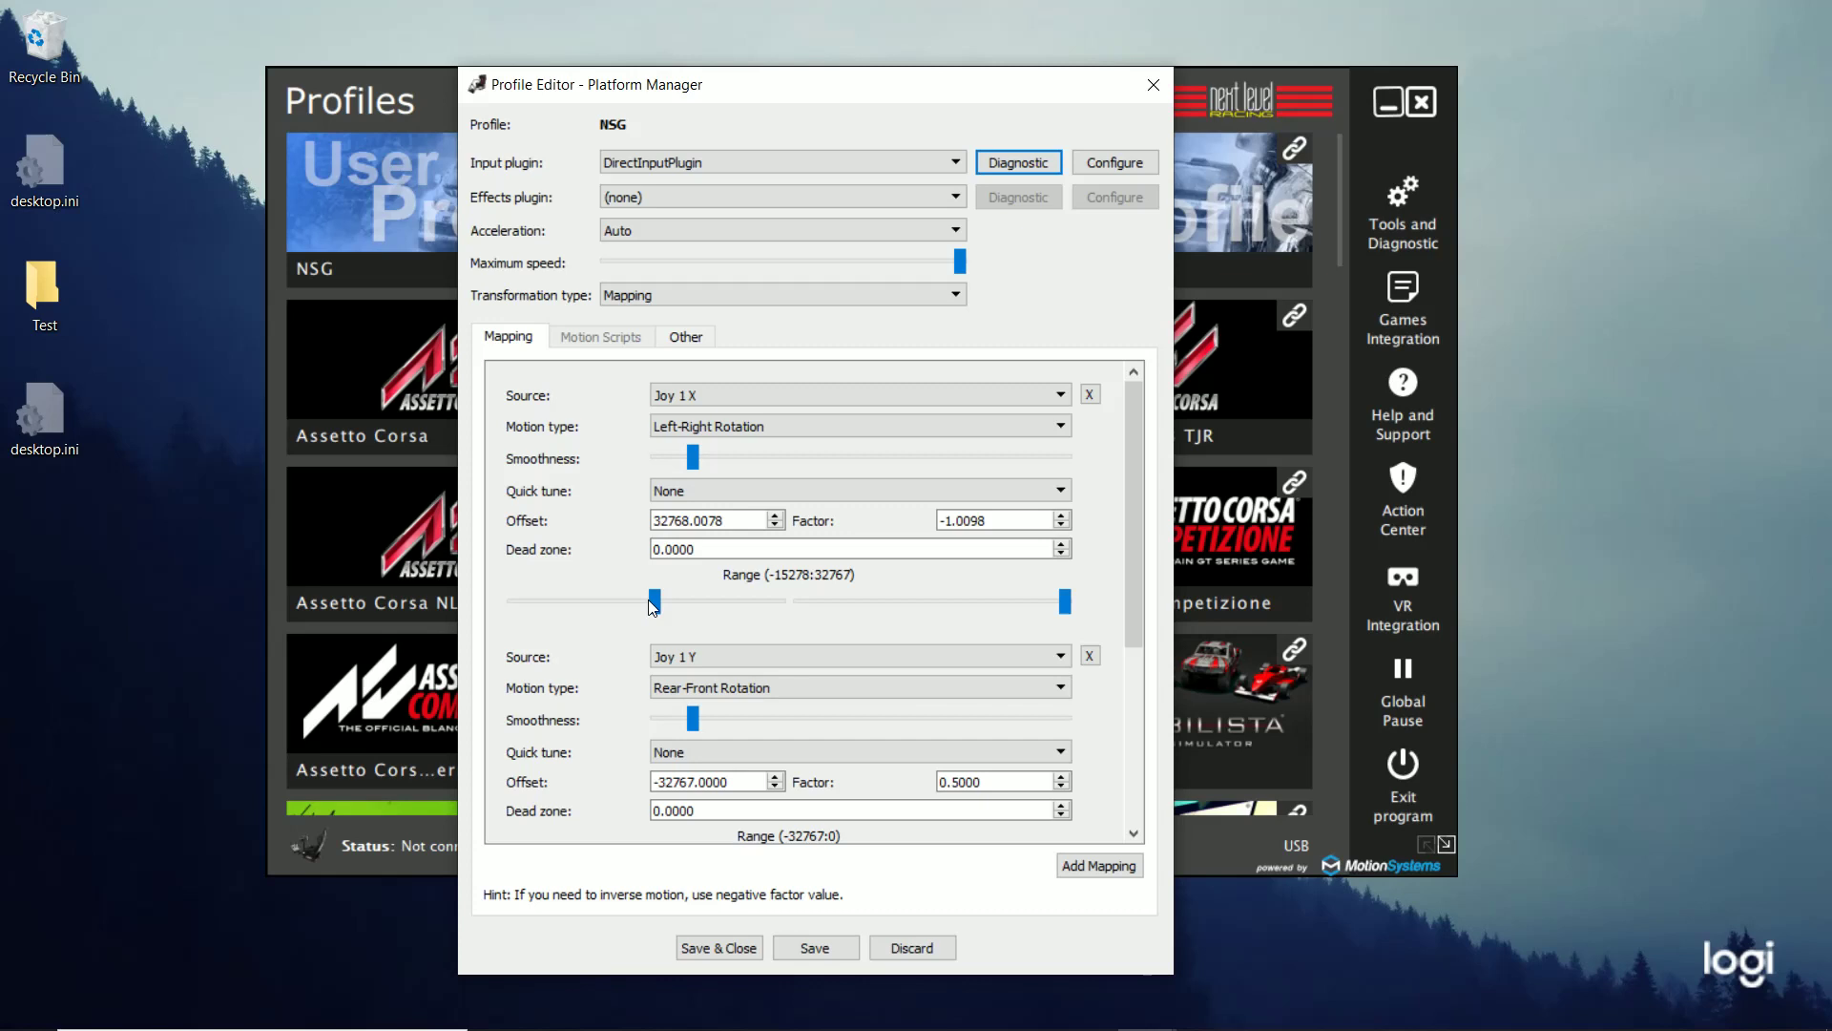
scroll(659, 602, "up", 4)
key("Right")
key("Right")
key("Right")
key("Right")
key("Right")
left_click_drag(1065, 599, 922, 604)
Narrow the rear-front rotation ranges to -18220:0 for Joy 1 Y and 0:11167 for Joy 1 RZ.
left_click_drag(1128, 496, 1114, 625)
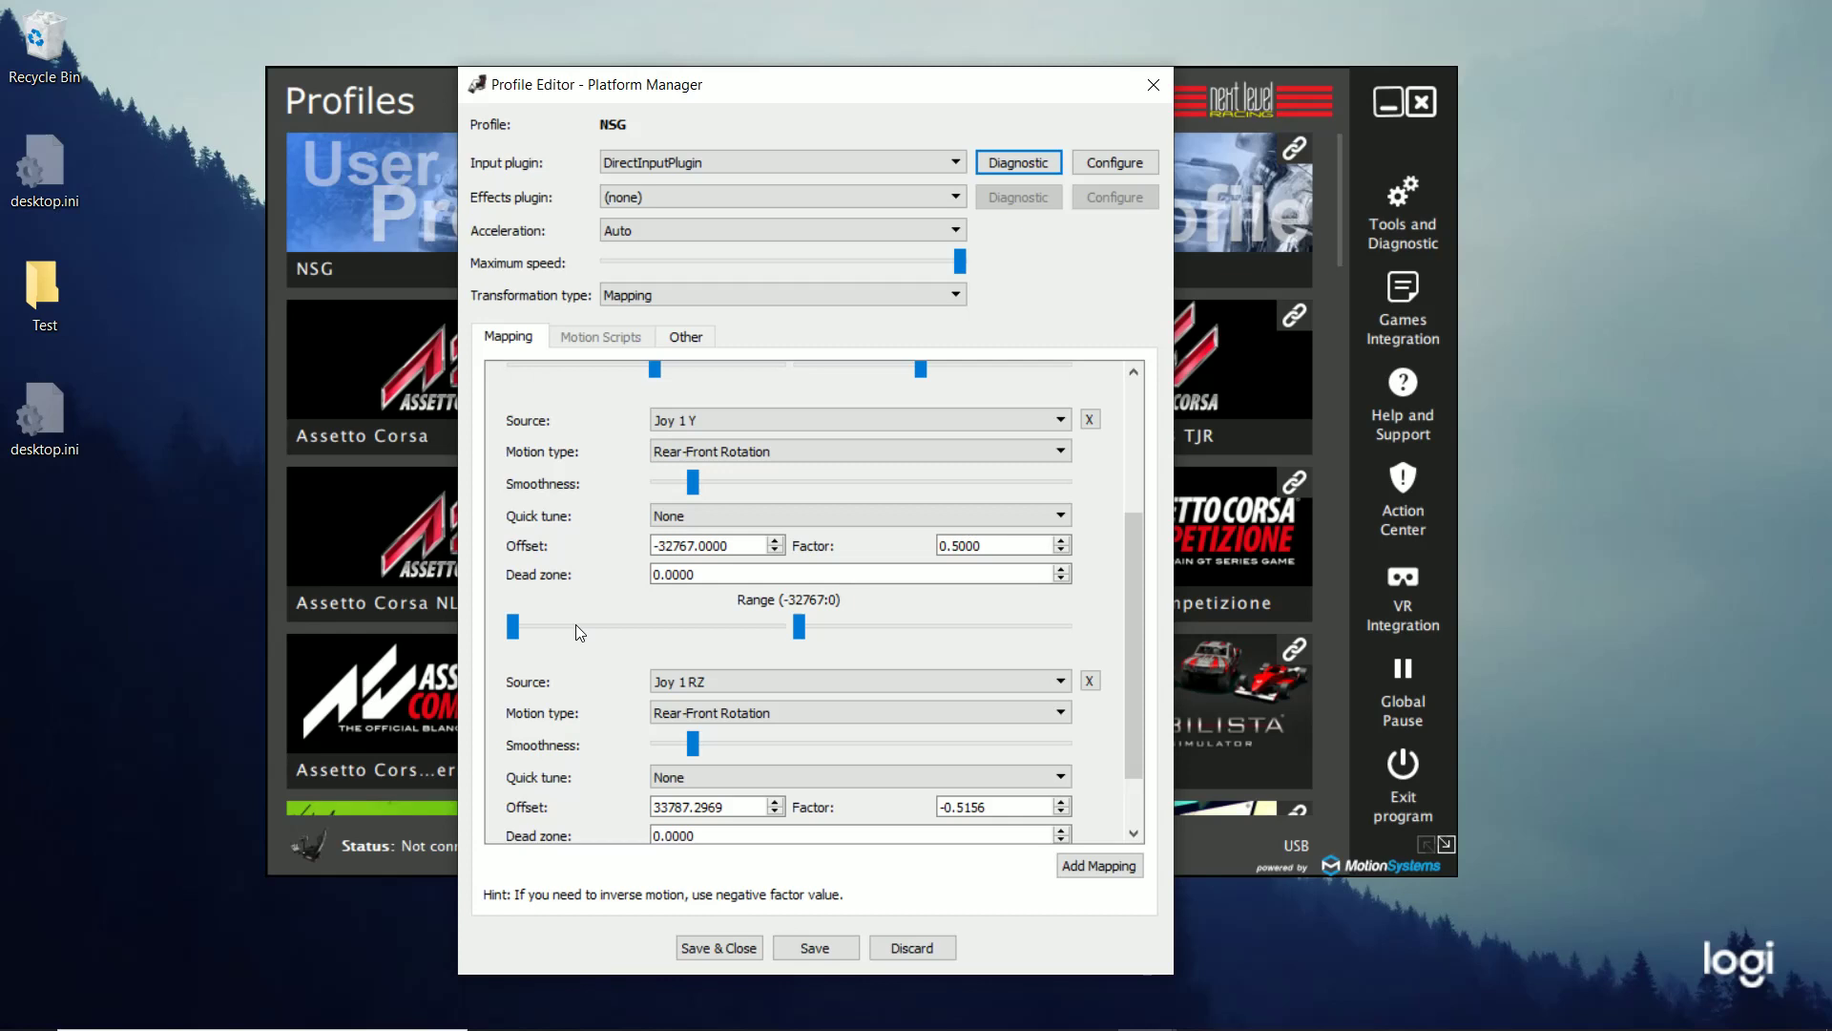
left_click_drag(513, 627, 626, 616)
left_click_drag(1132, 531, 1124, 658)
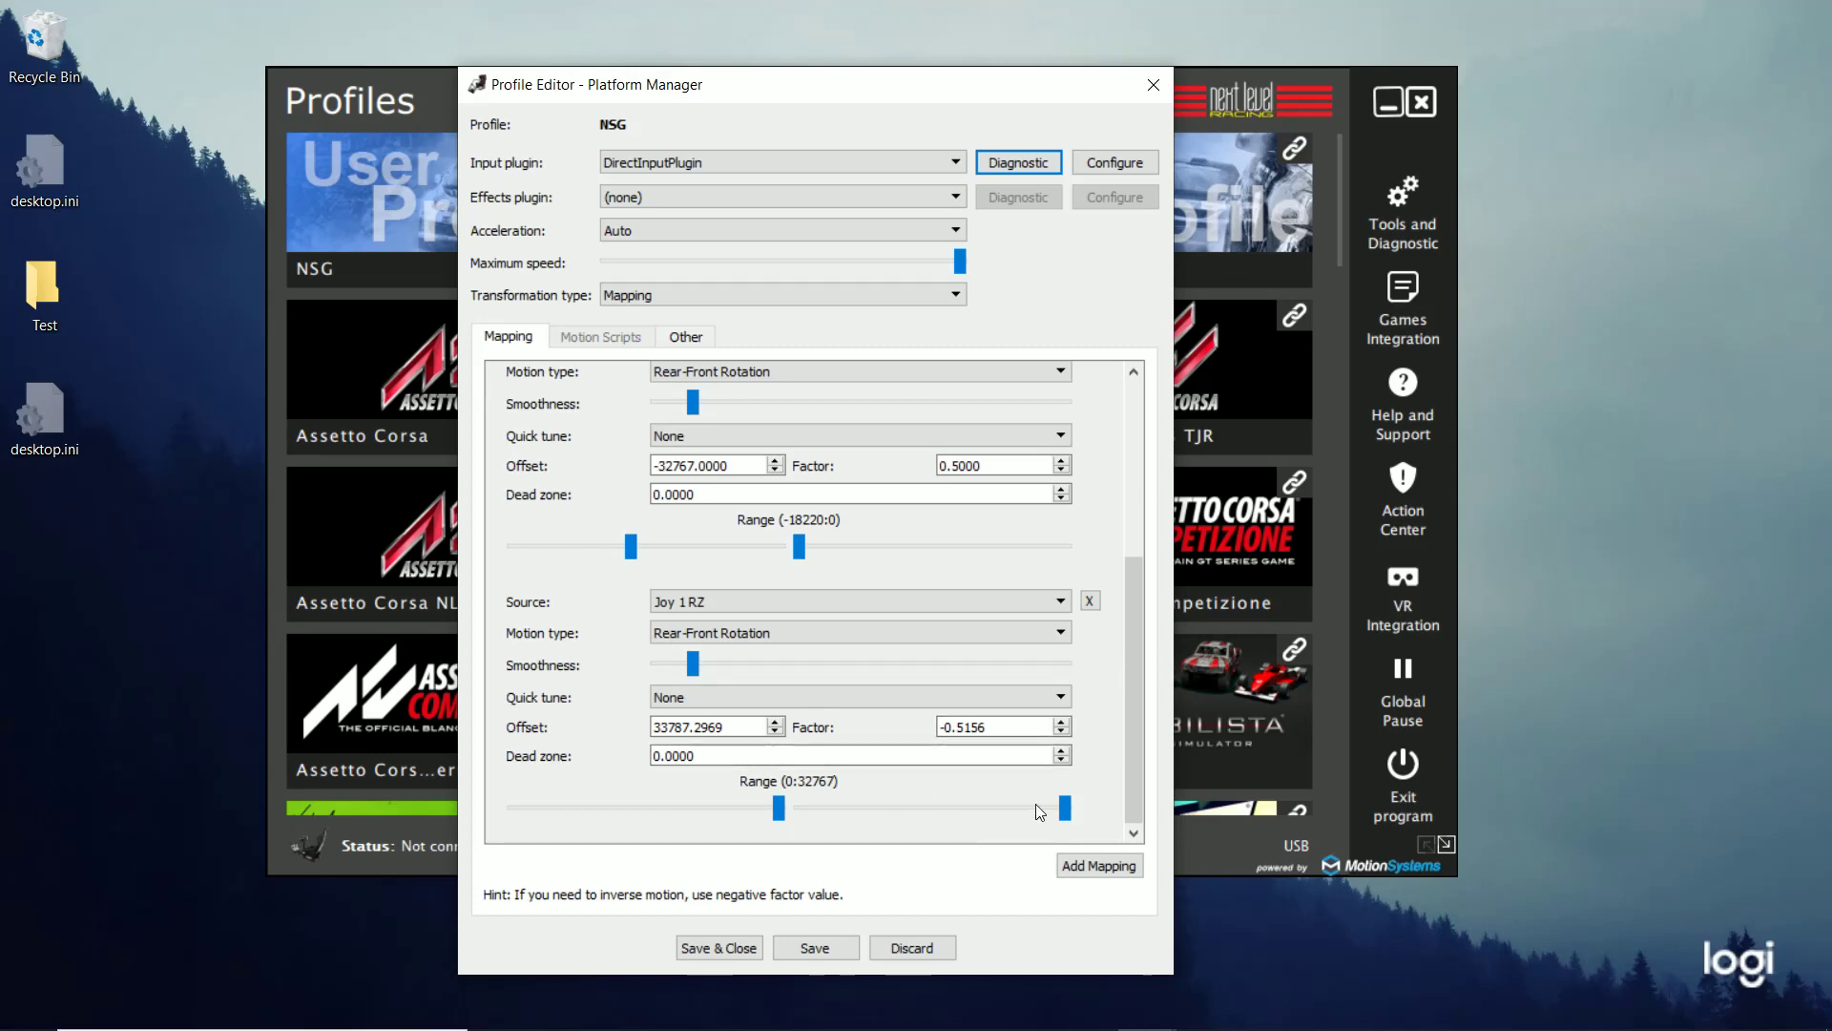
left_click_drag(1065, 808, 889, 819)
left_click_drag(890, 819, 889, 819)
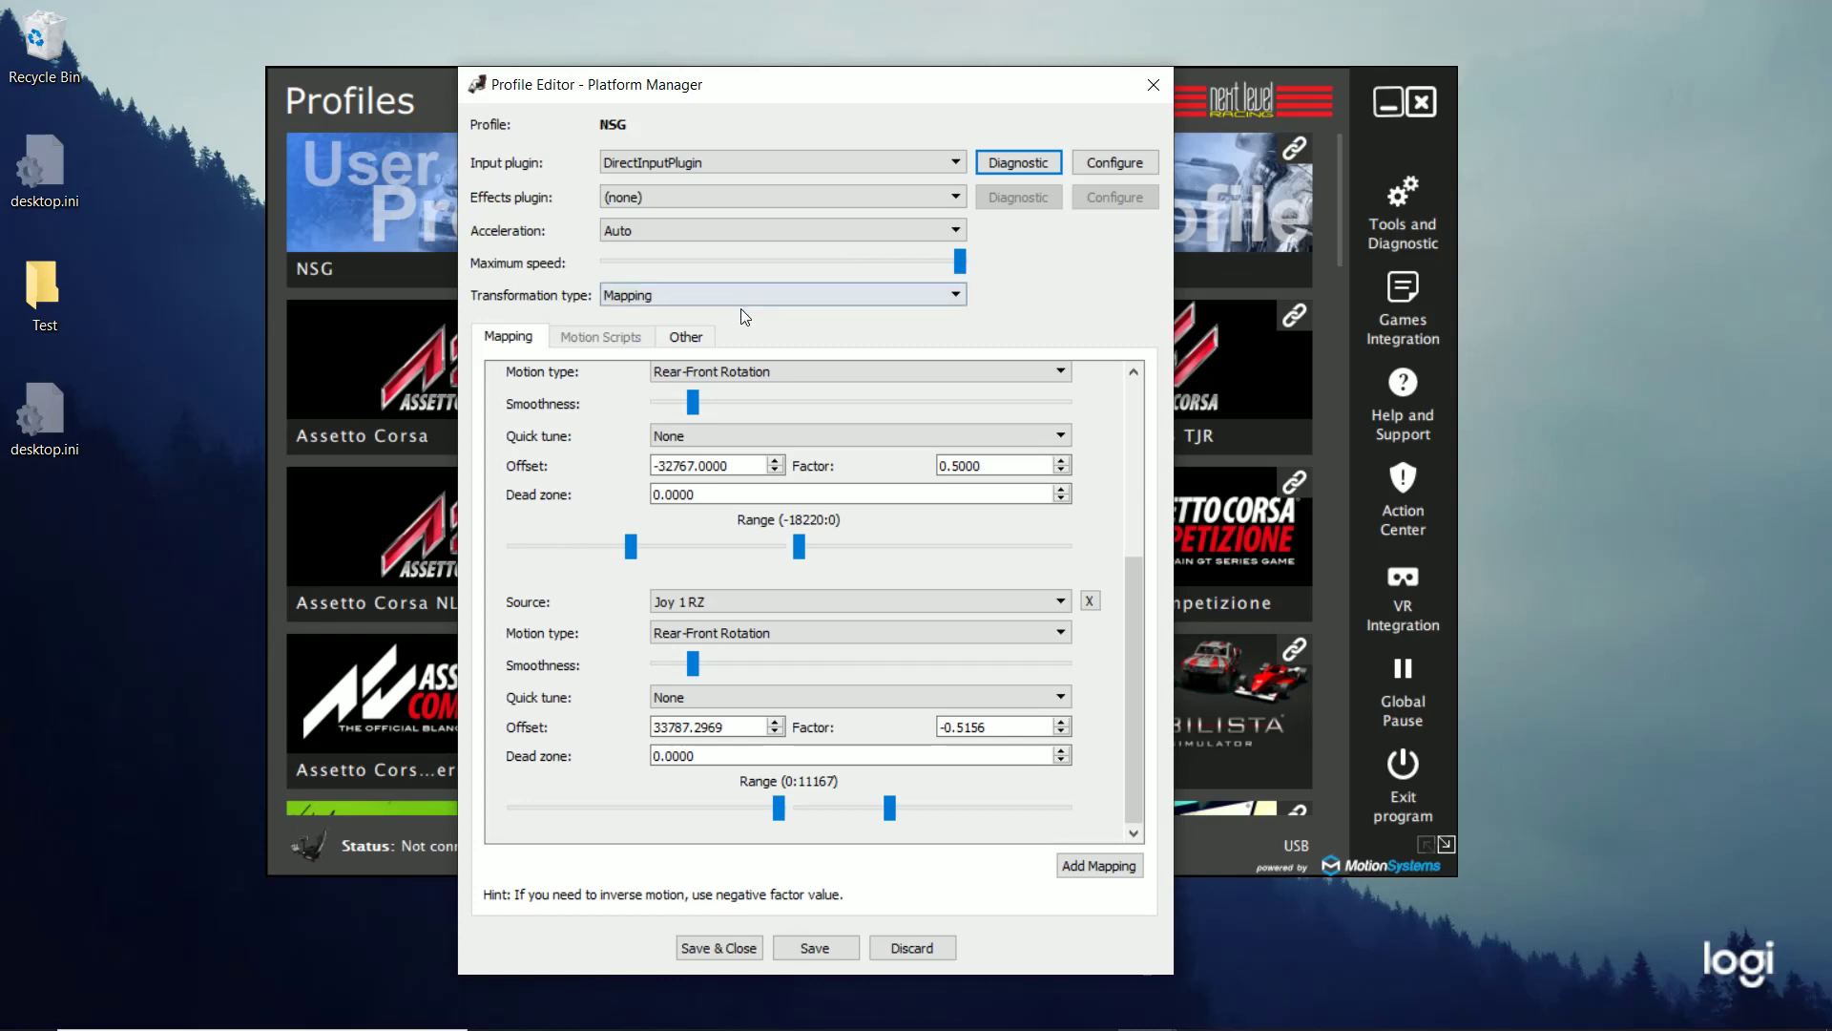
Check the profile's associated application options, return to the mappings, and save and close the NSG profile.
left_click(699, 339)
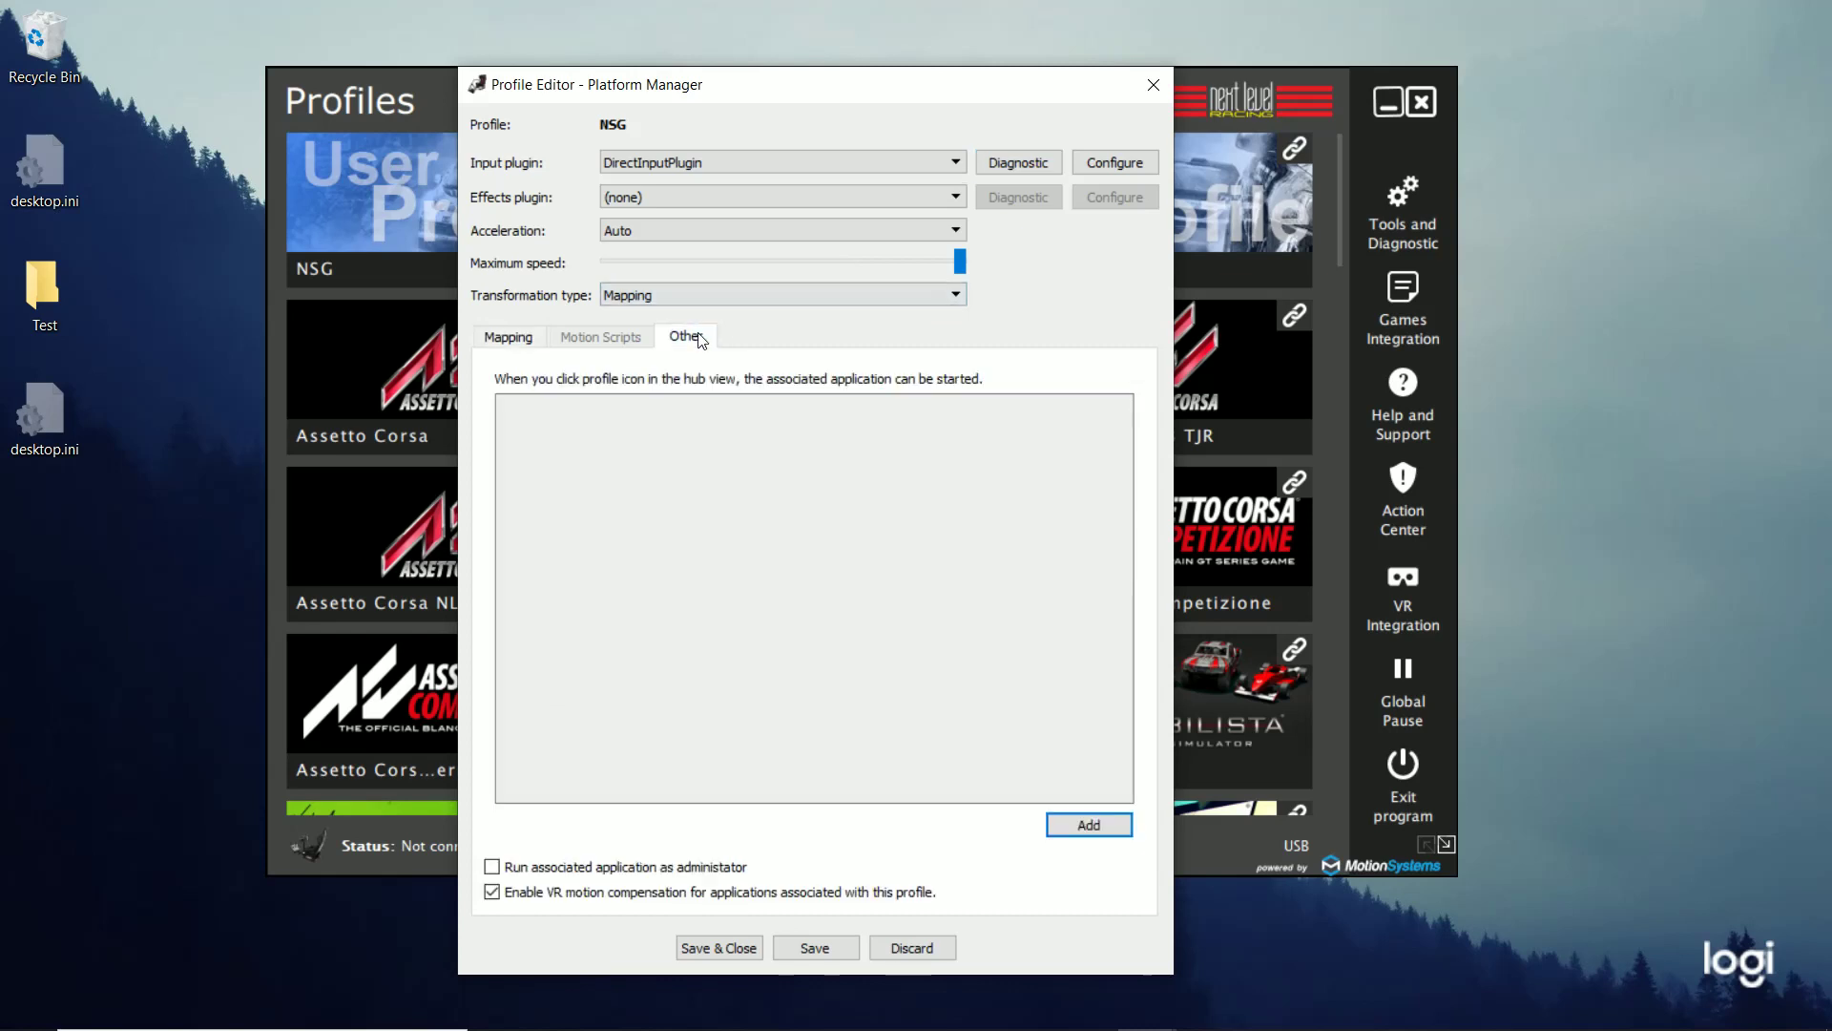
left_click(511, 336)
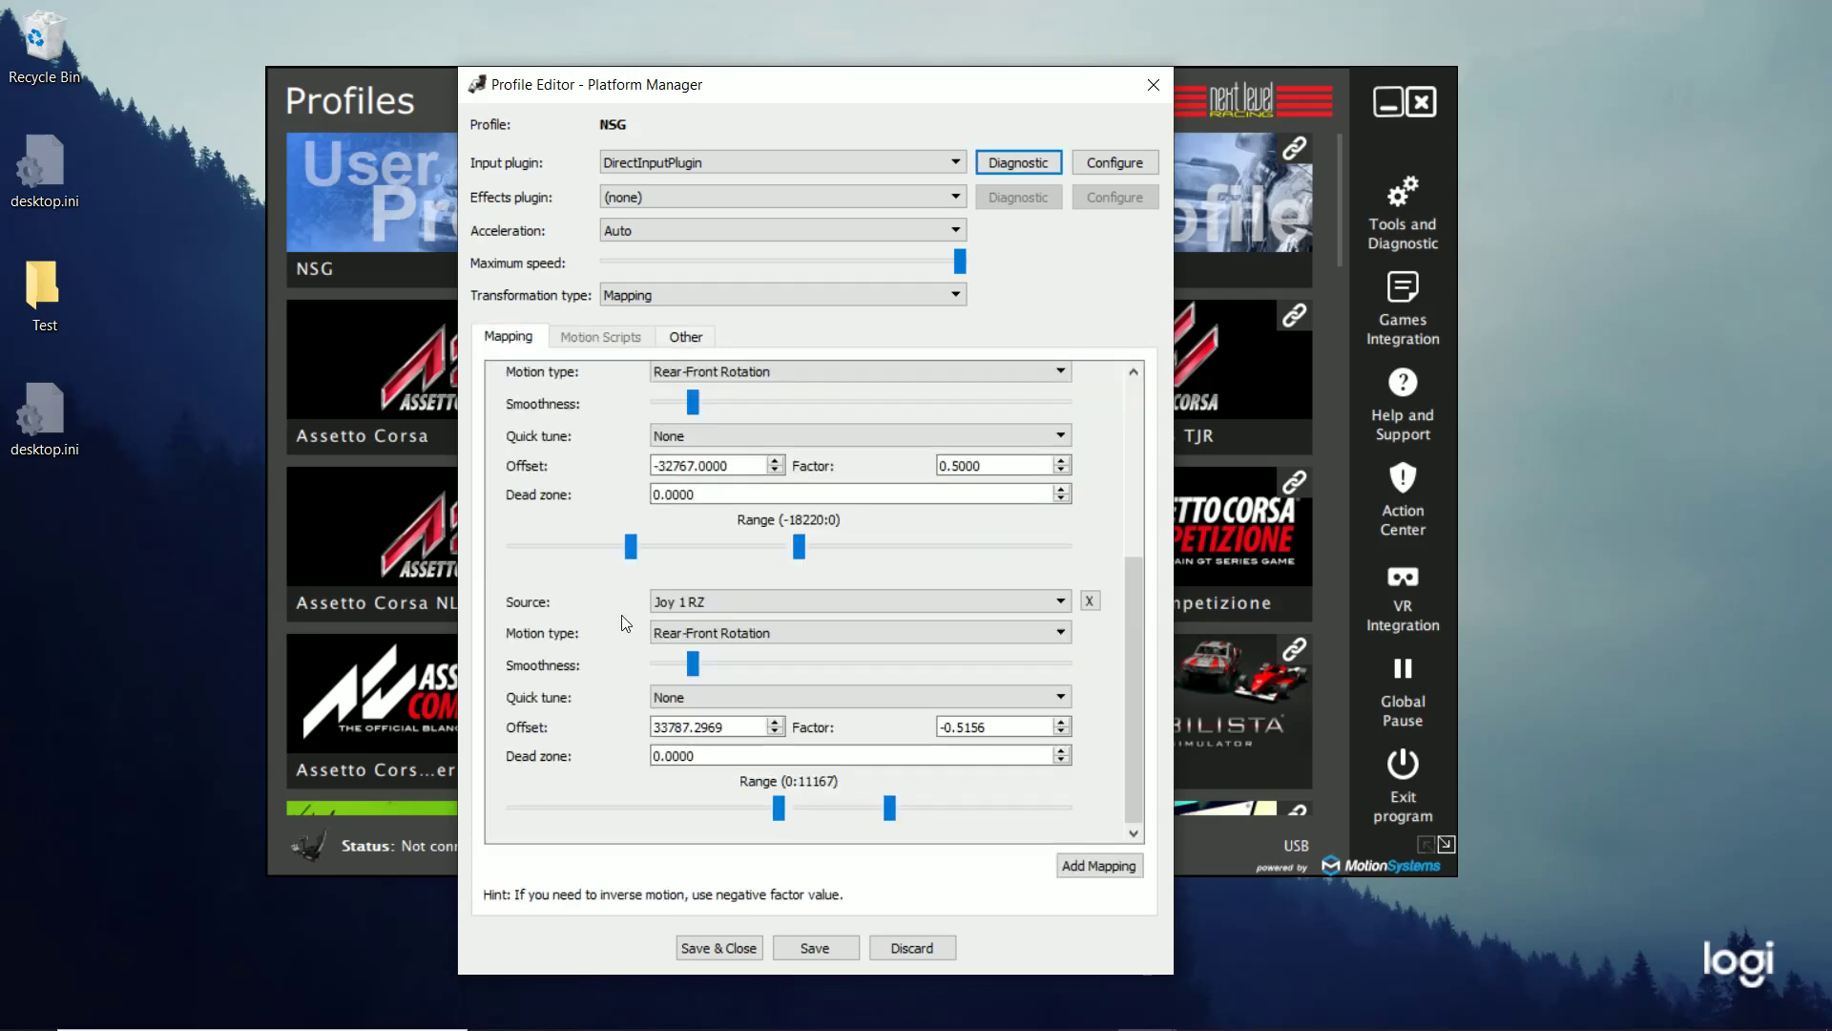
left_click(739, 949)
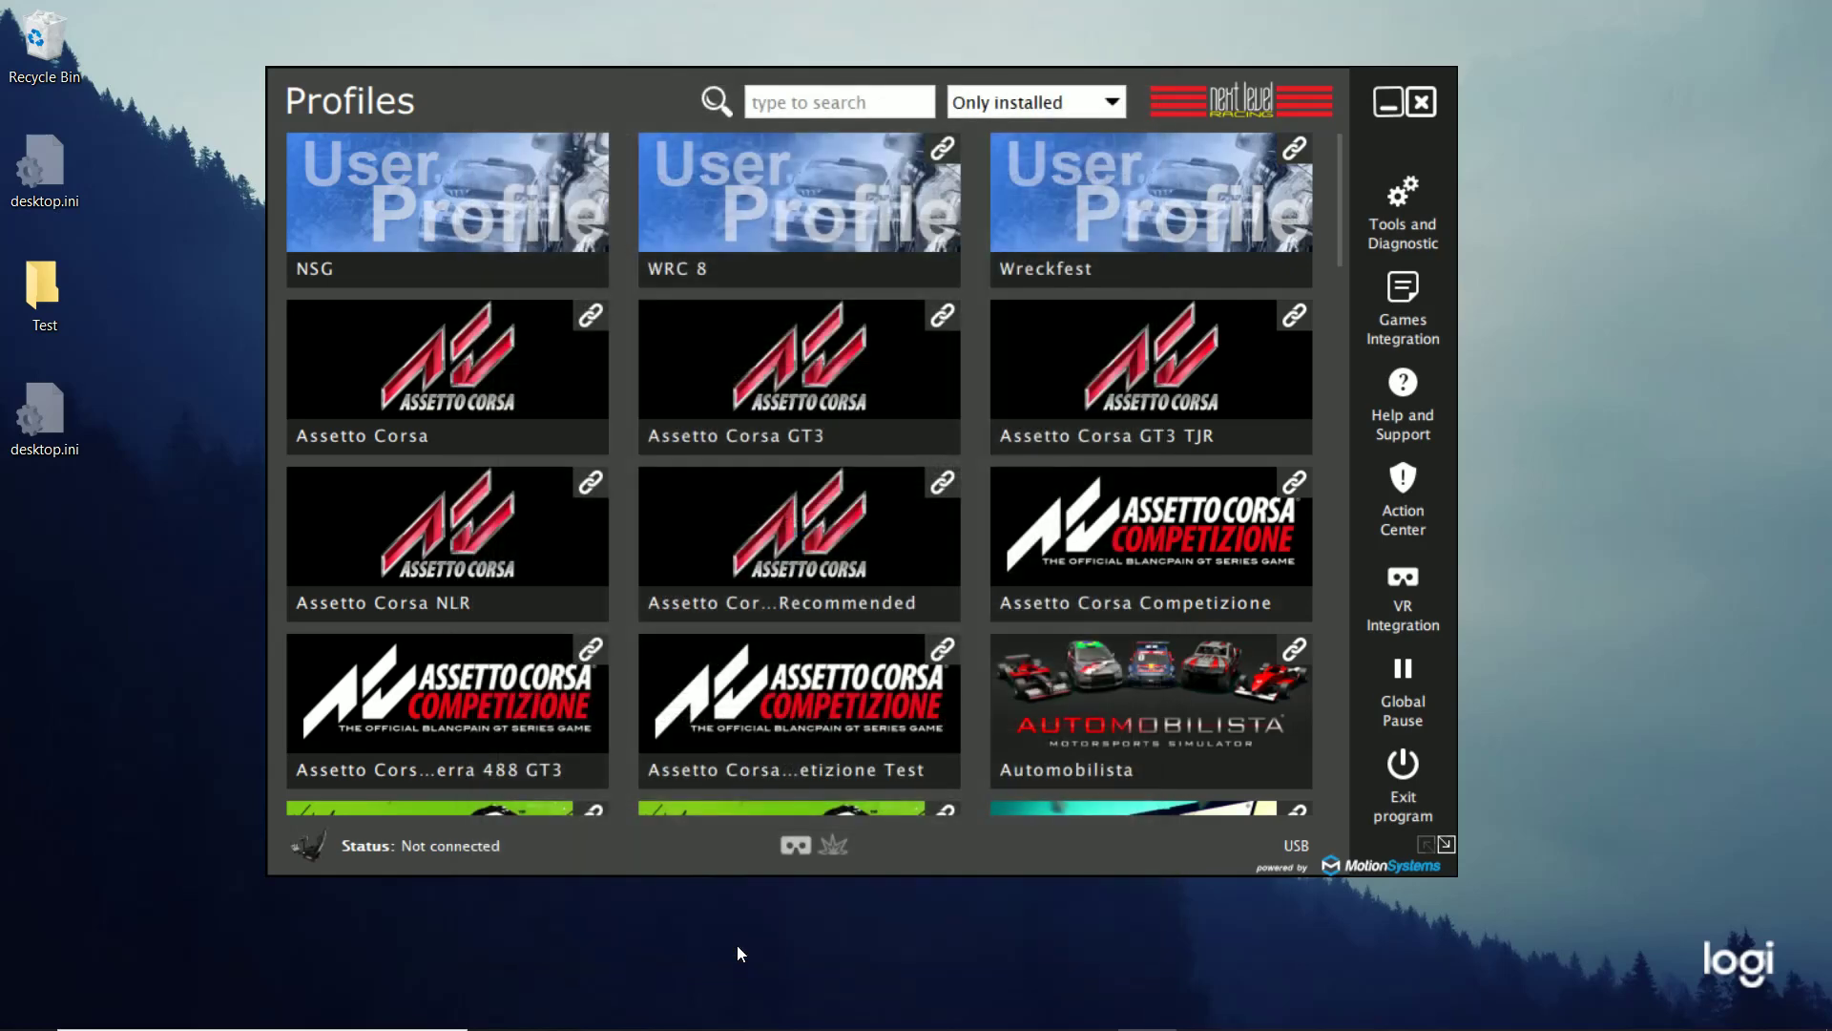
Review the NSG profile's roll and pitch post-processing settings and its saved axis mappings, closing the editor with a save.
left_click(523, 216)
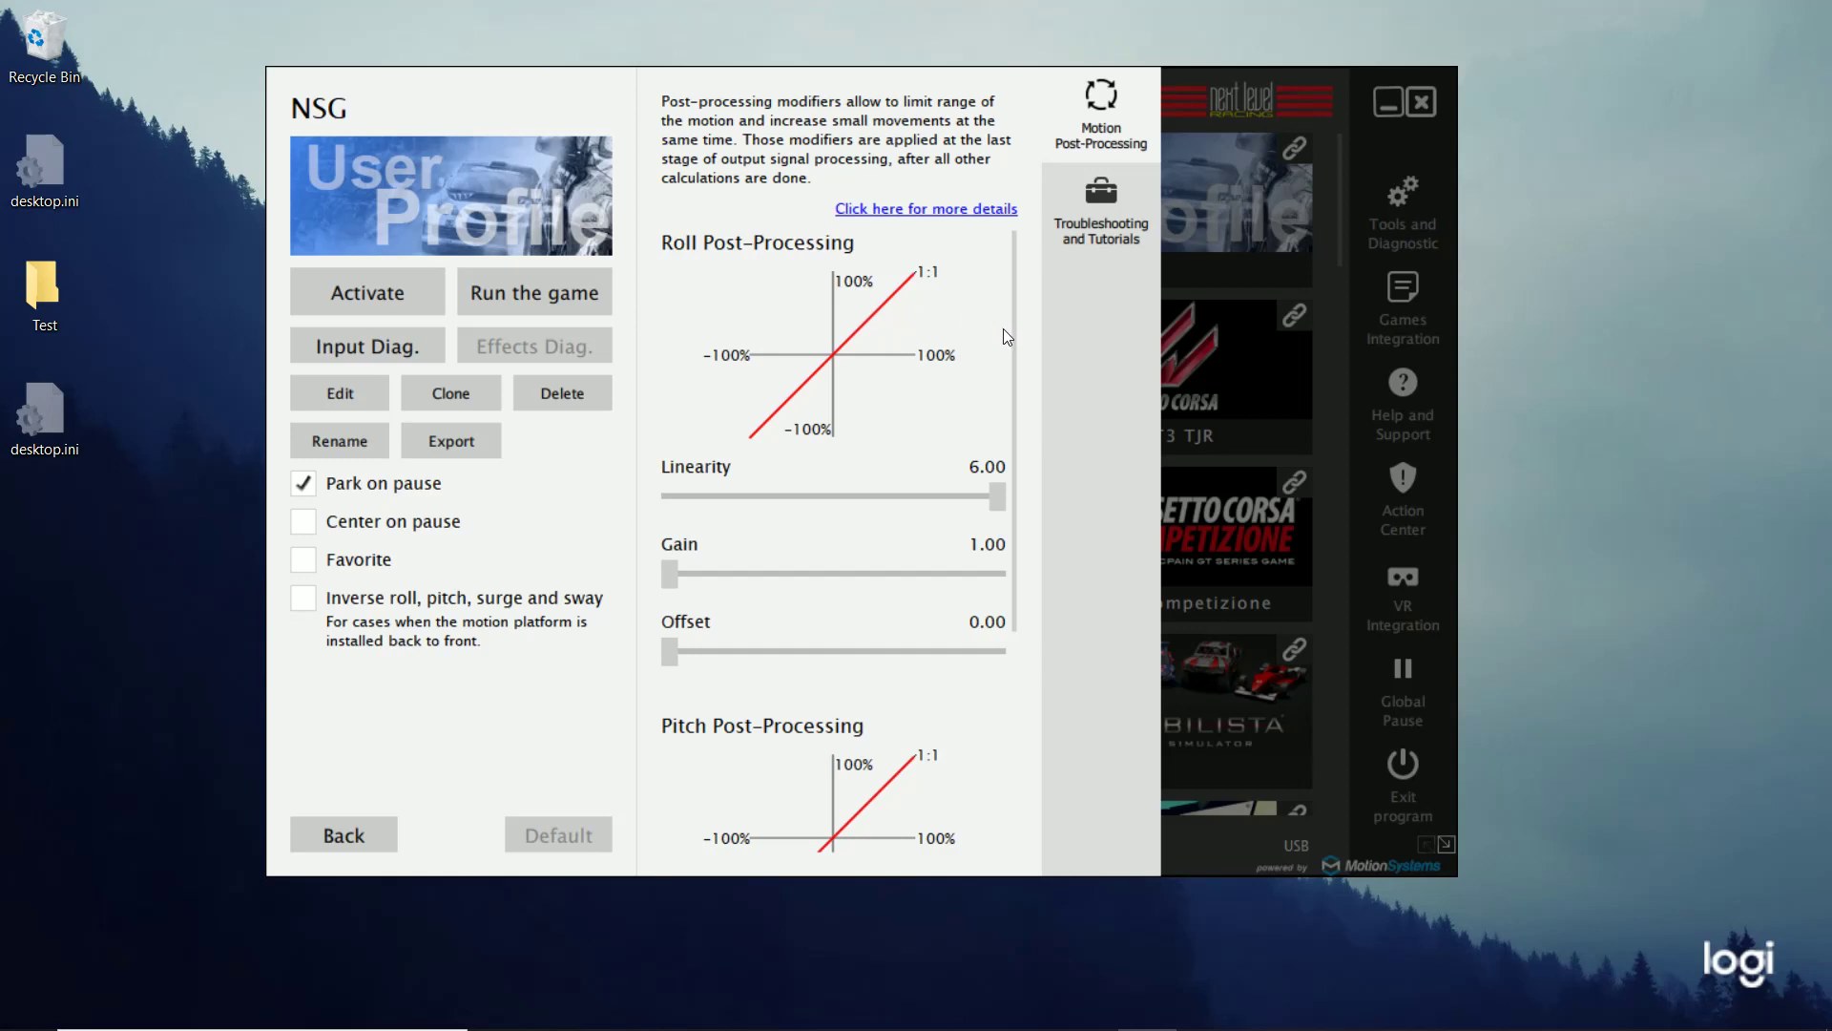
left_click_drag(1015, 339, 991, 566)
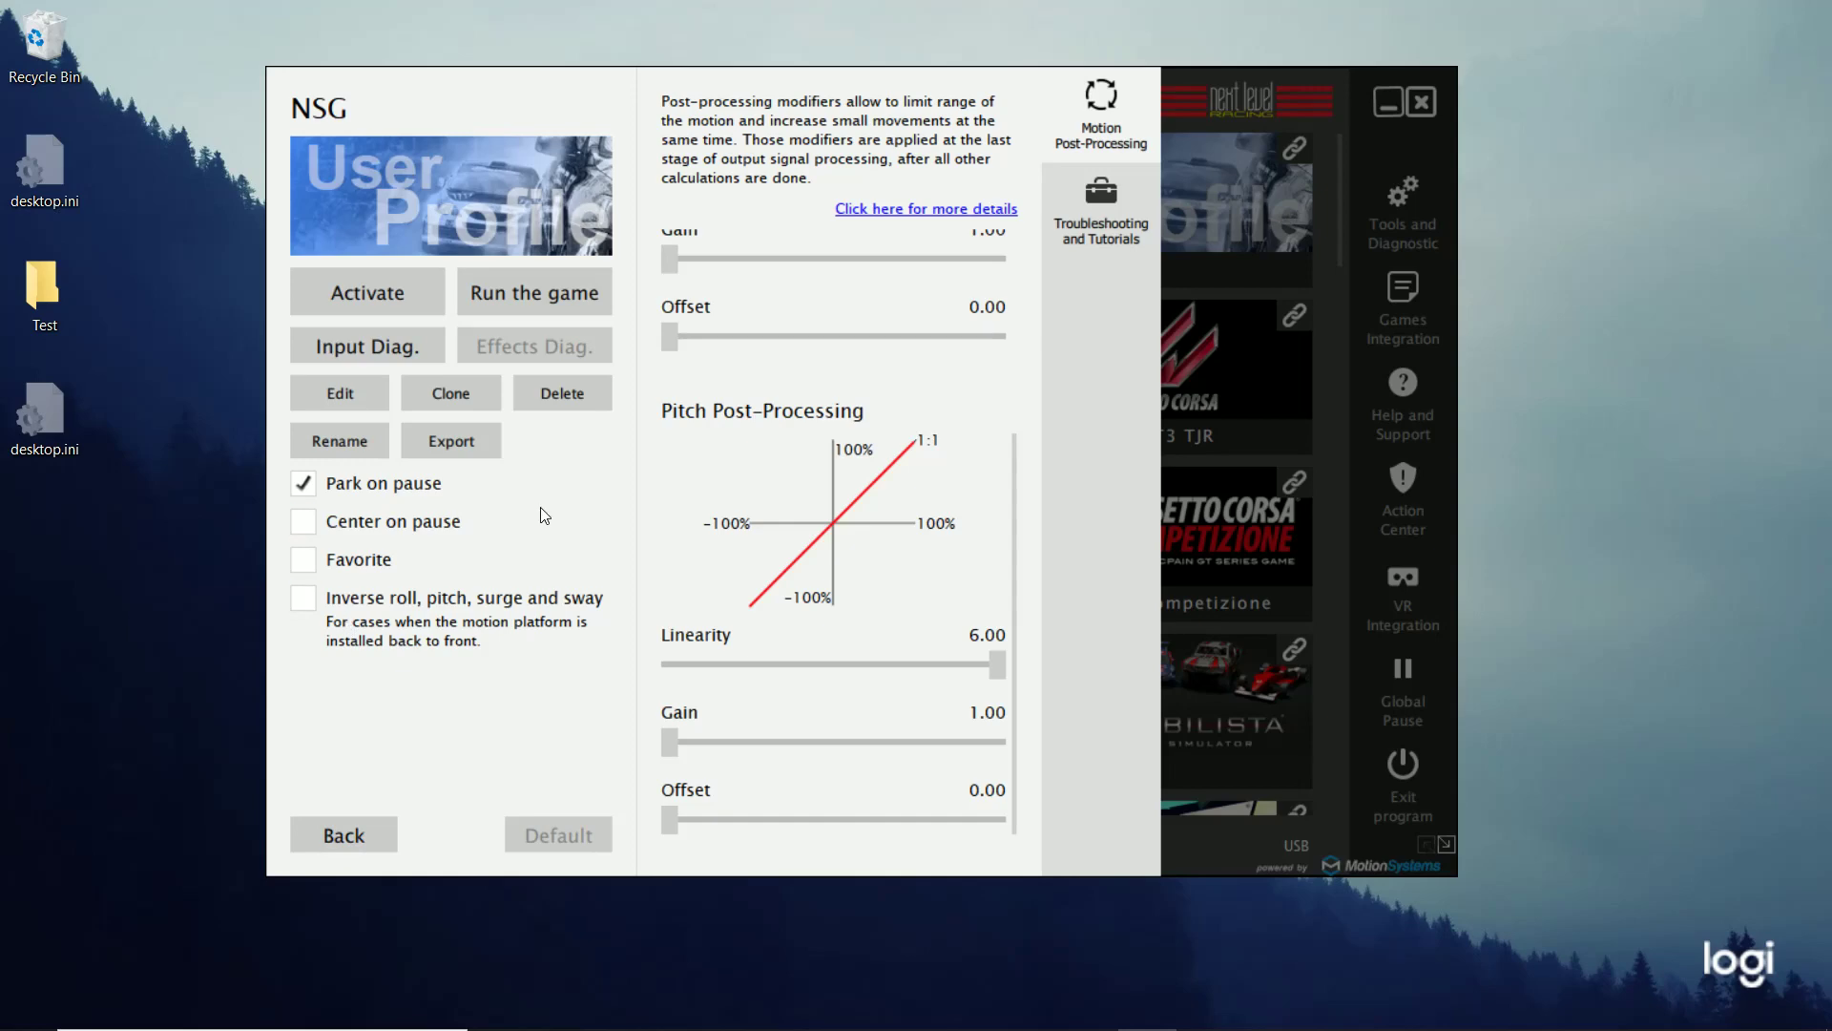
left_click(359, 398)
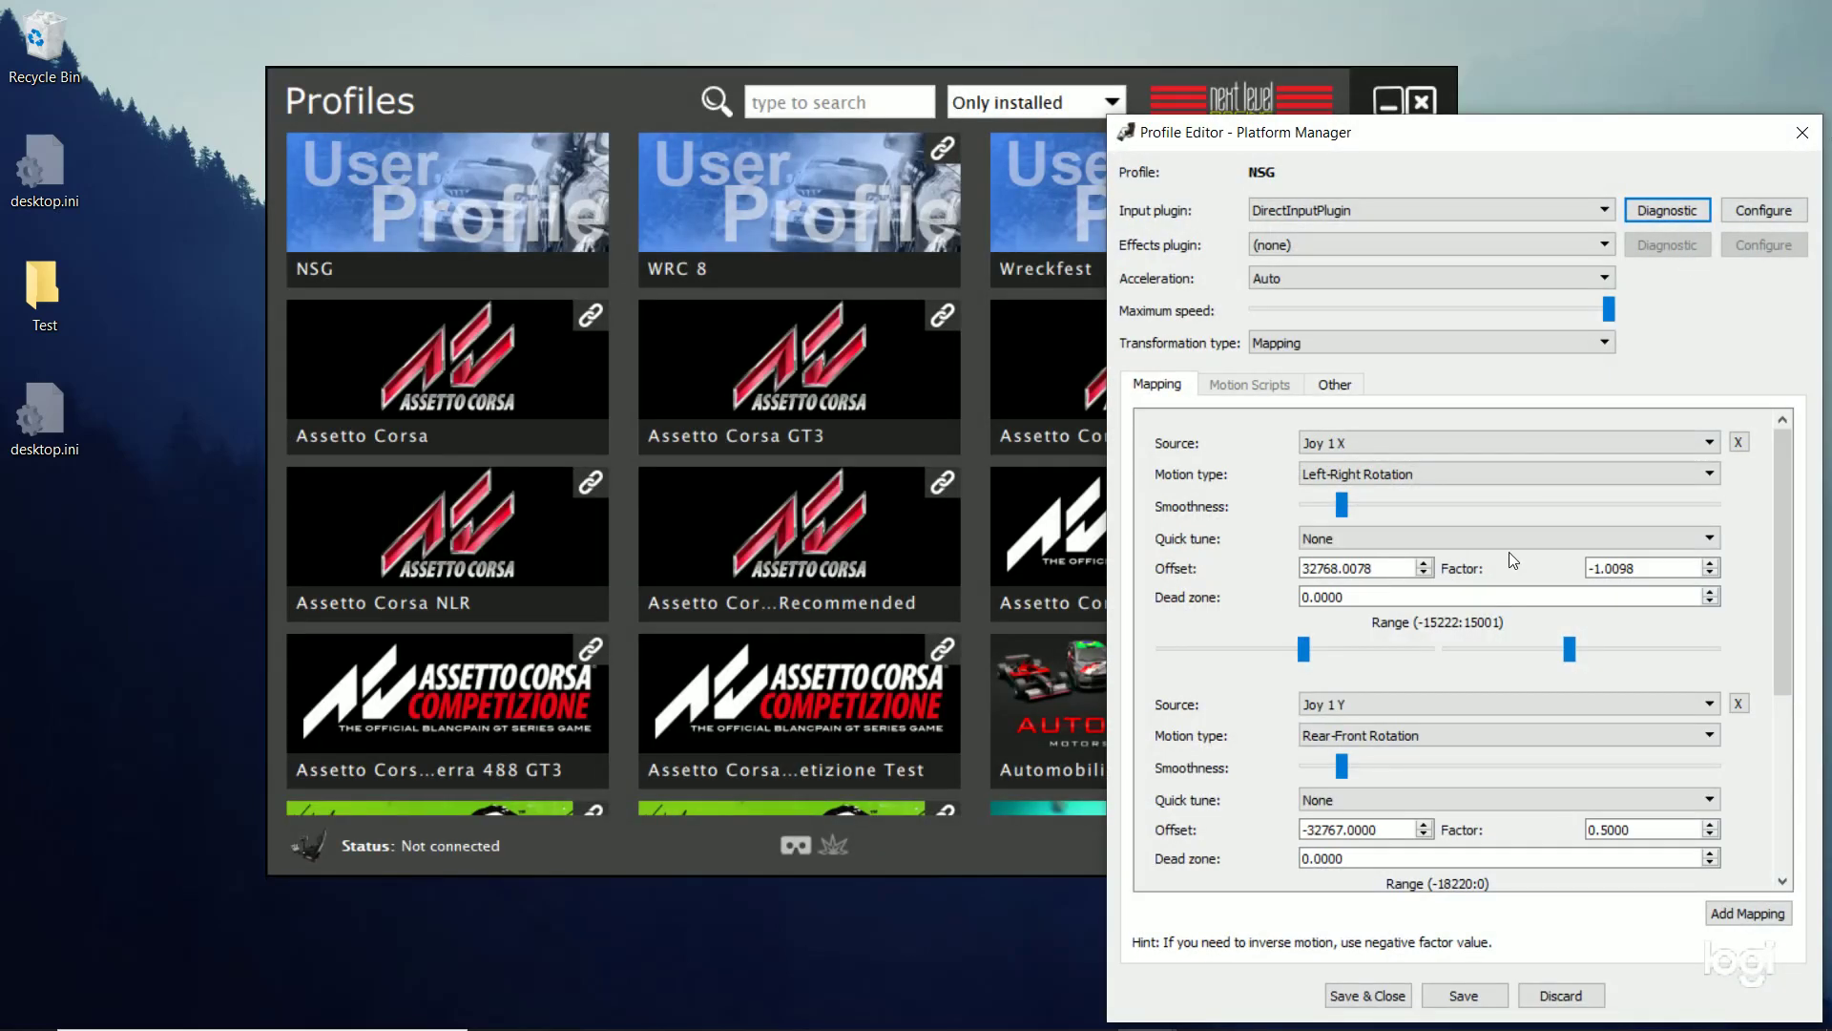
left_click(1377, 997)
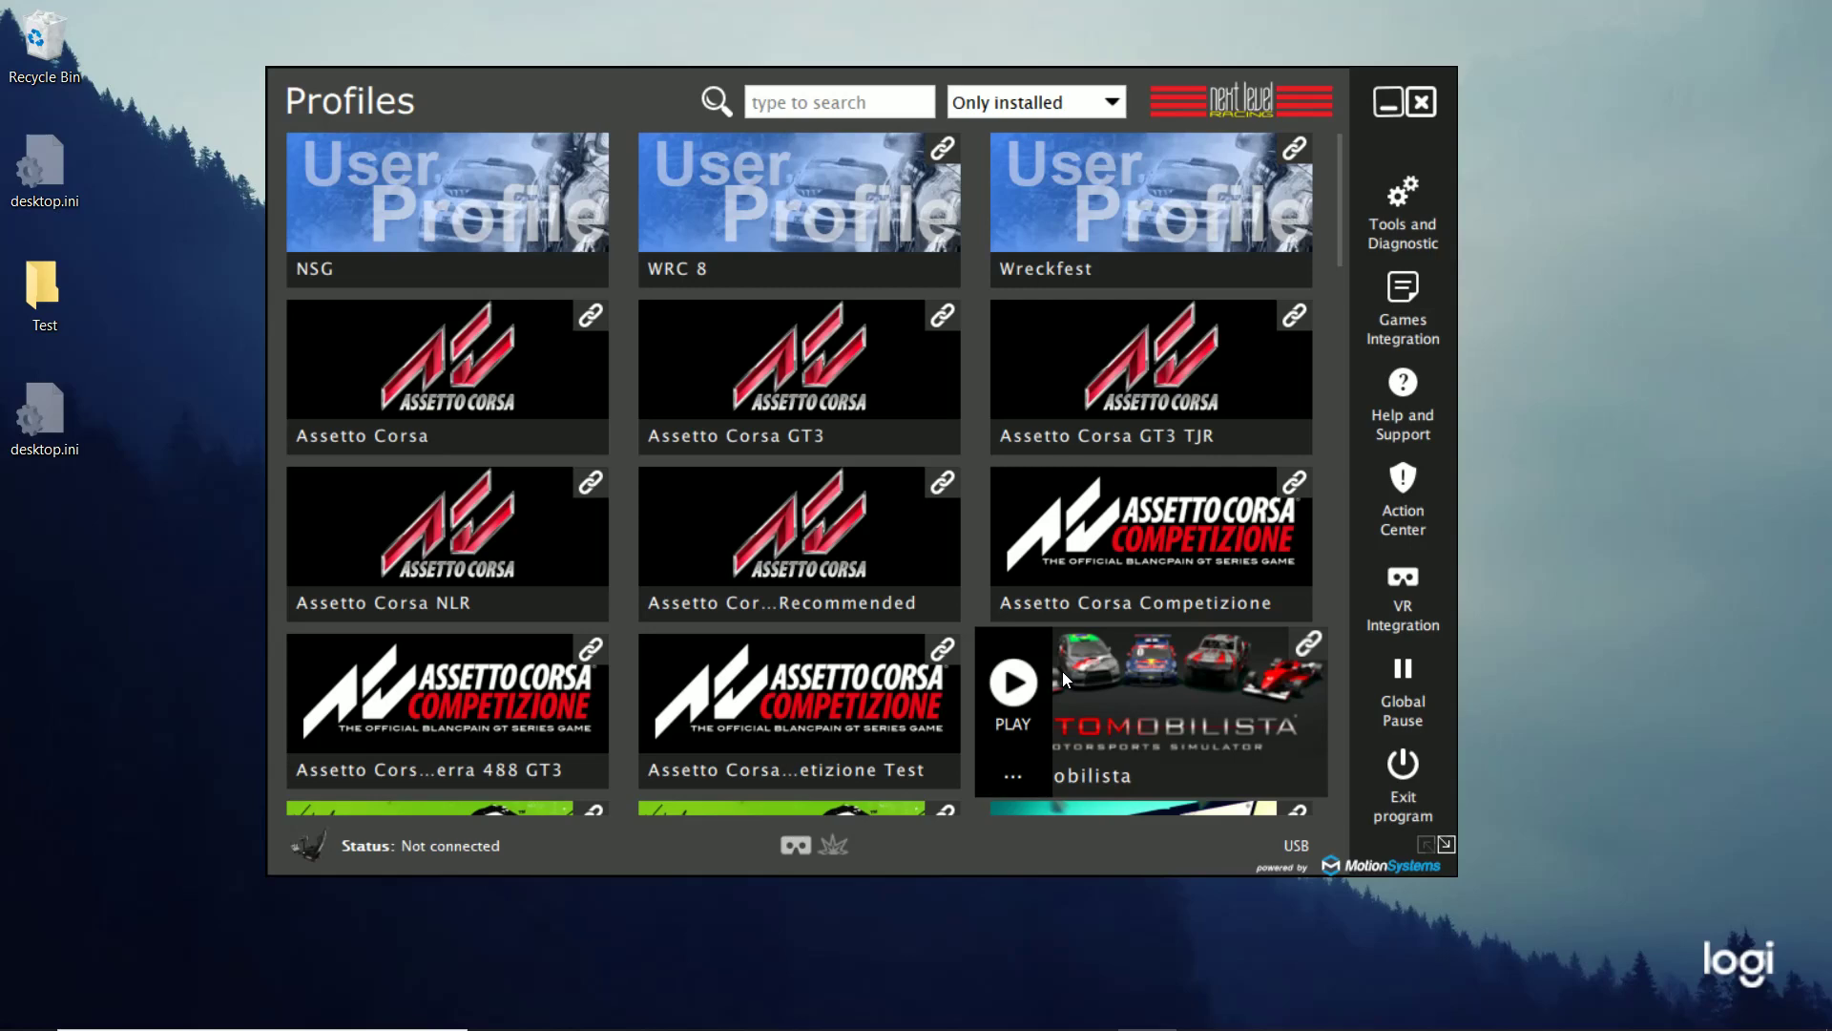
Examine the Wreckfest profile's Joy 1 X, Joy 1 Y and Joy 1 RZ mappings in the profile editor, and discard any changes.
left_click(1183, 238)
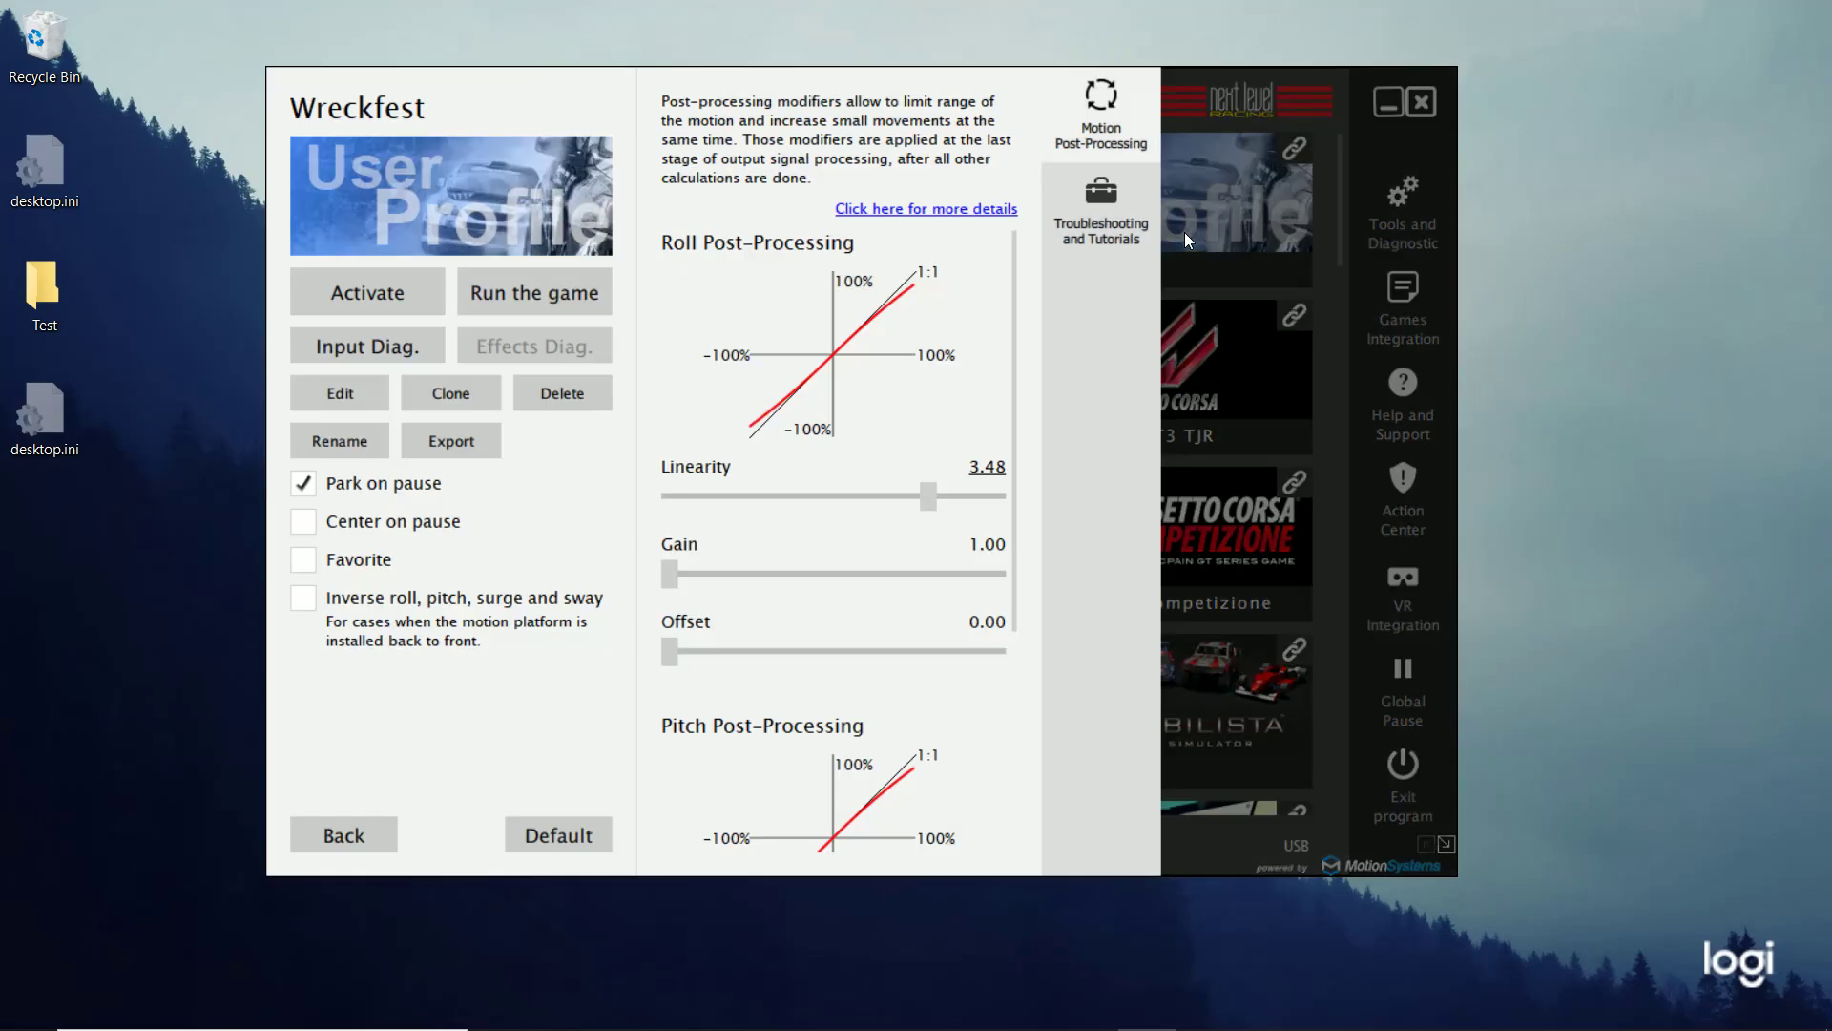
left_click(317, 392)
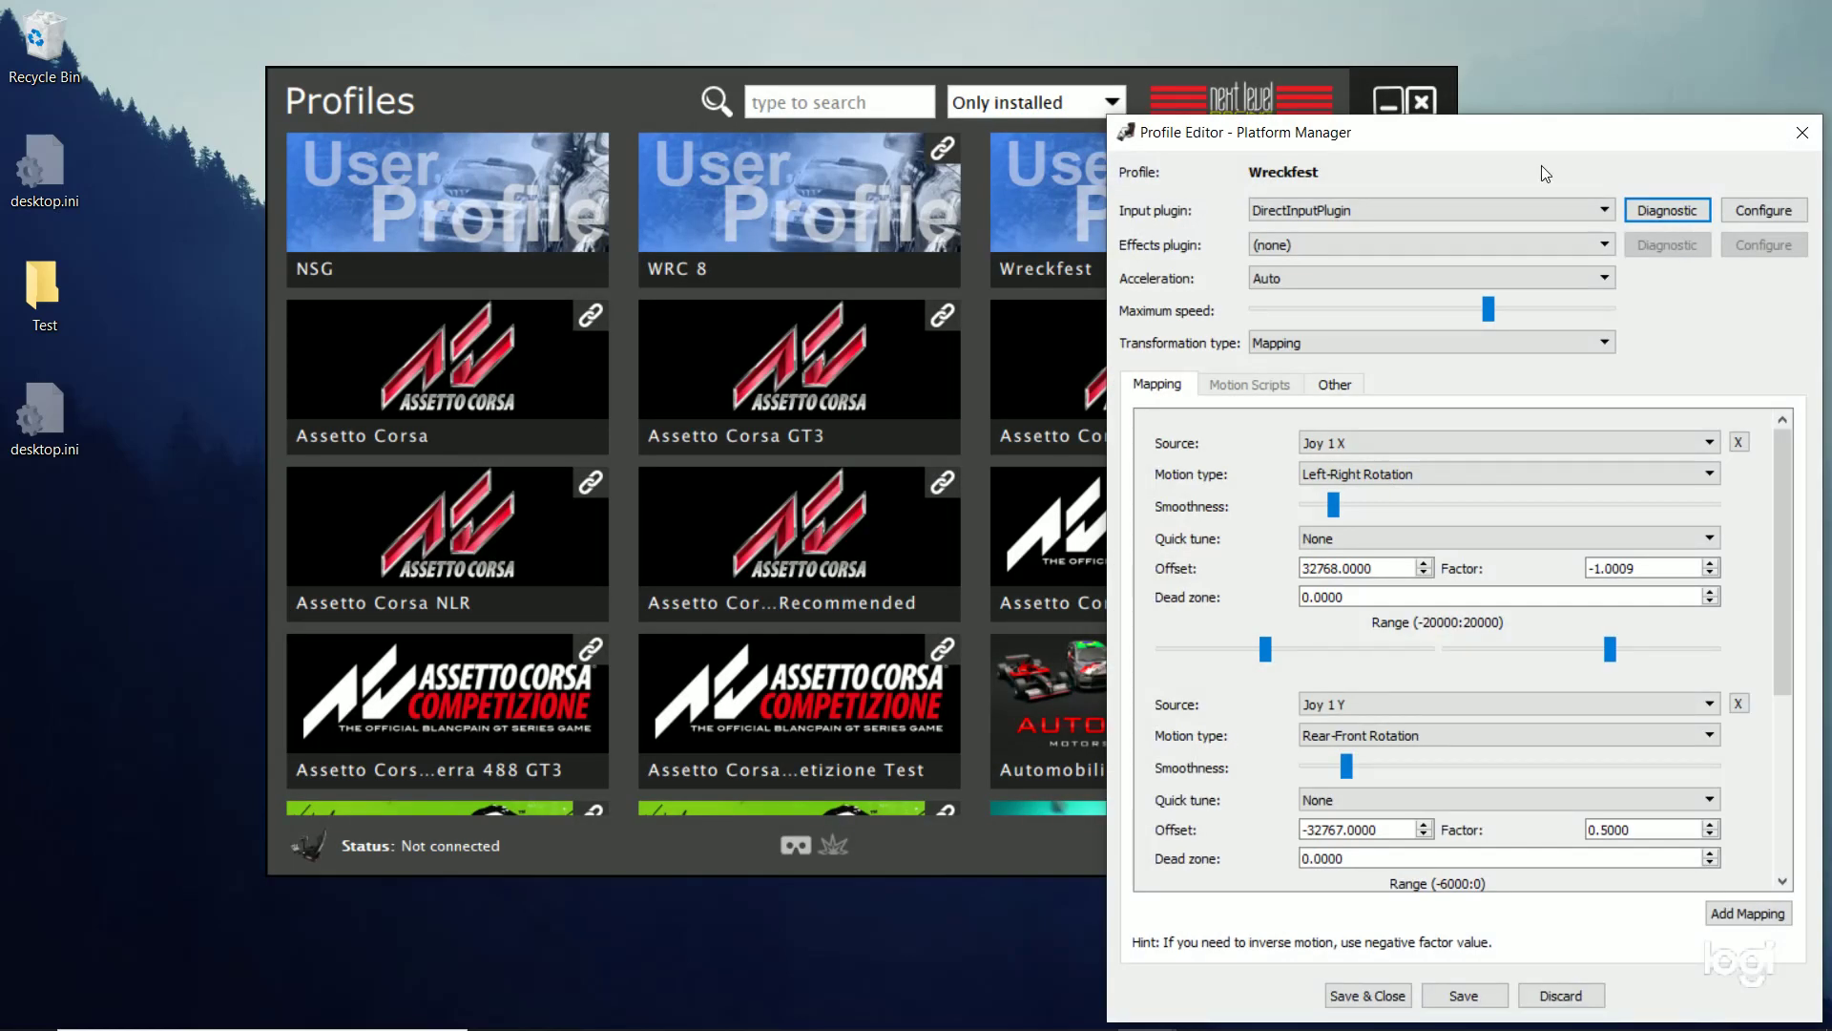
left_click_drag(1517, 133, 822, 57)
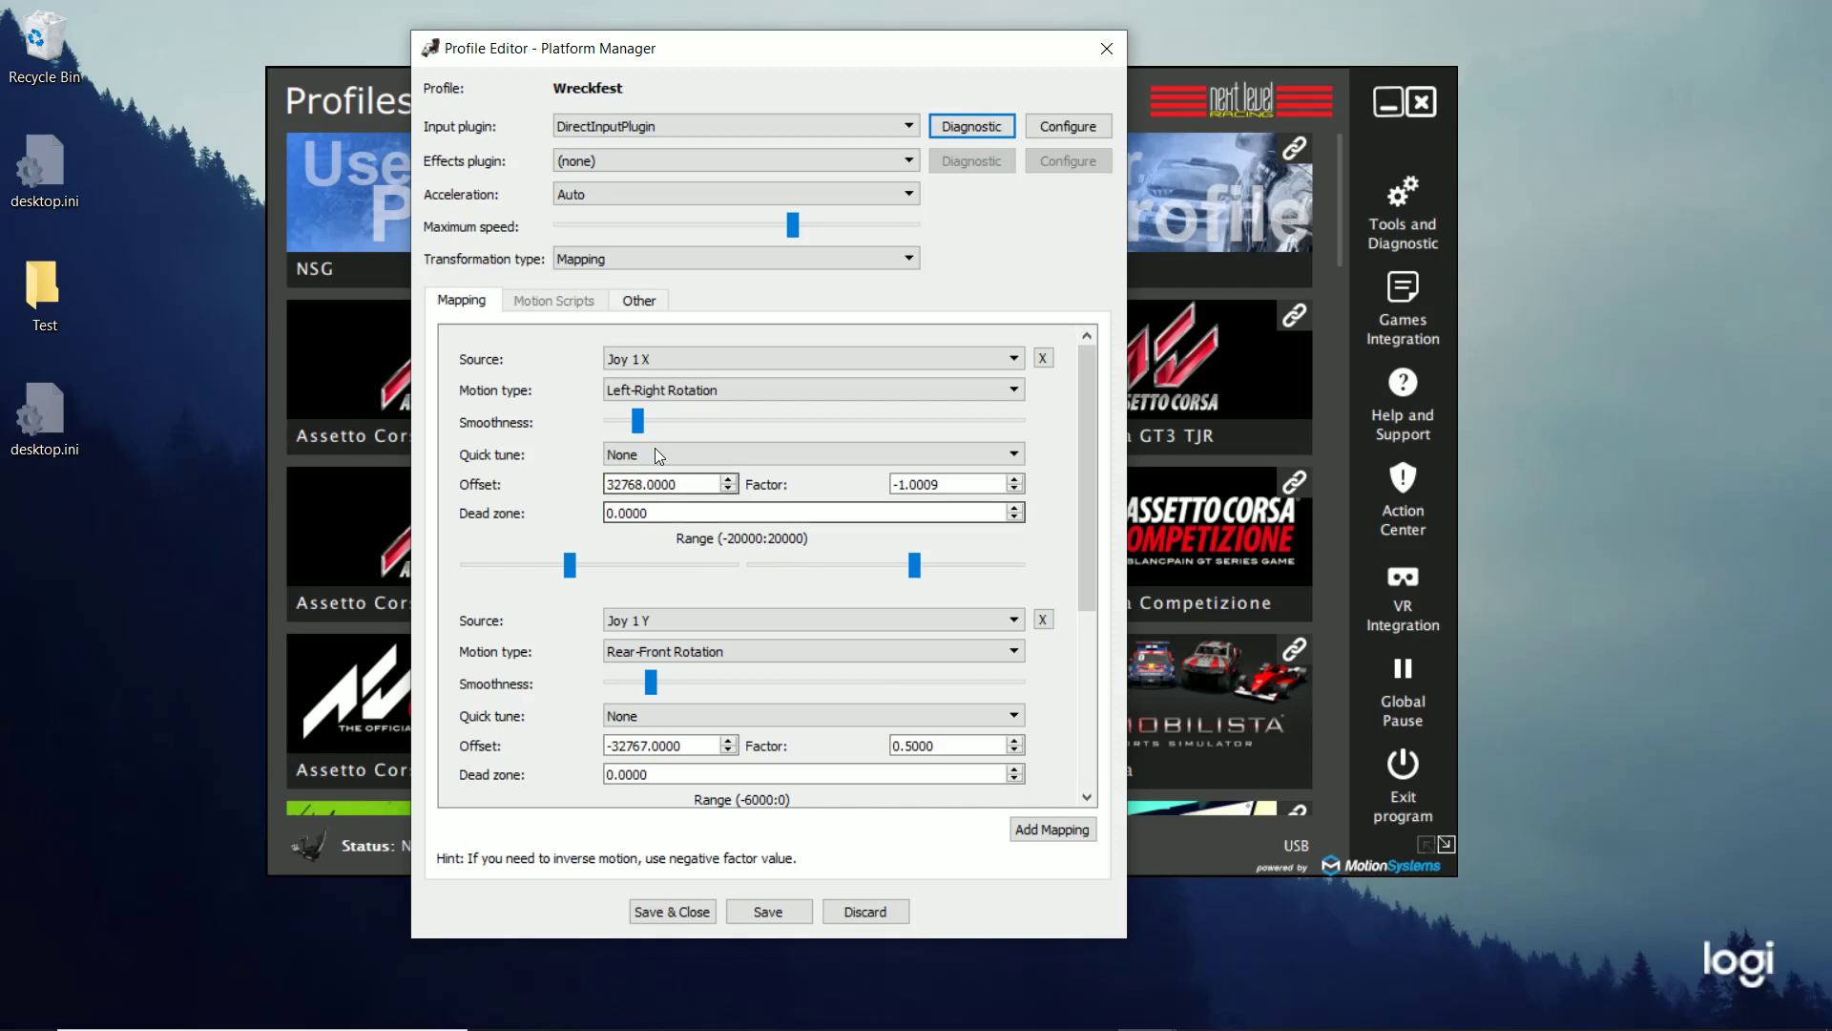
scroll(636, 425, "down", 2)
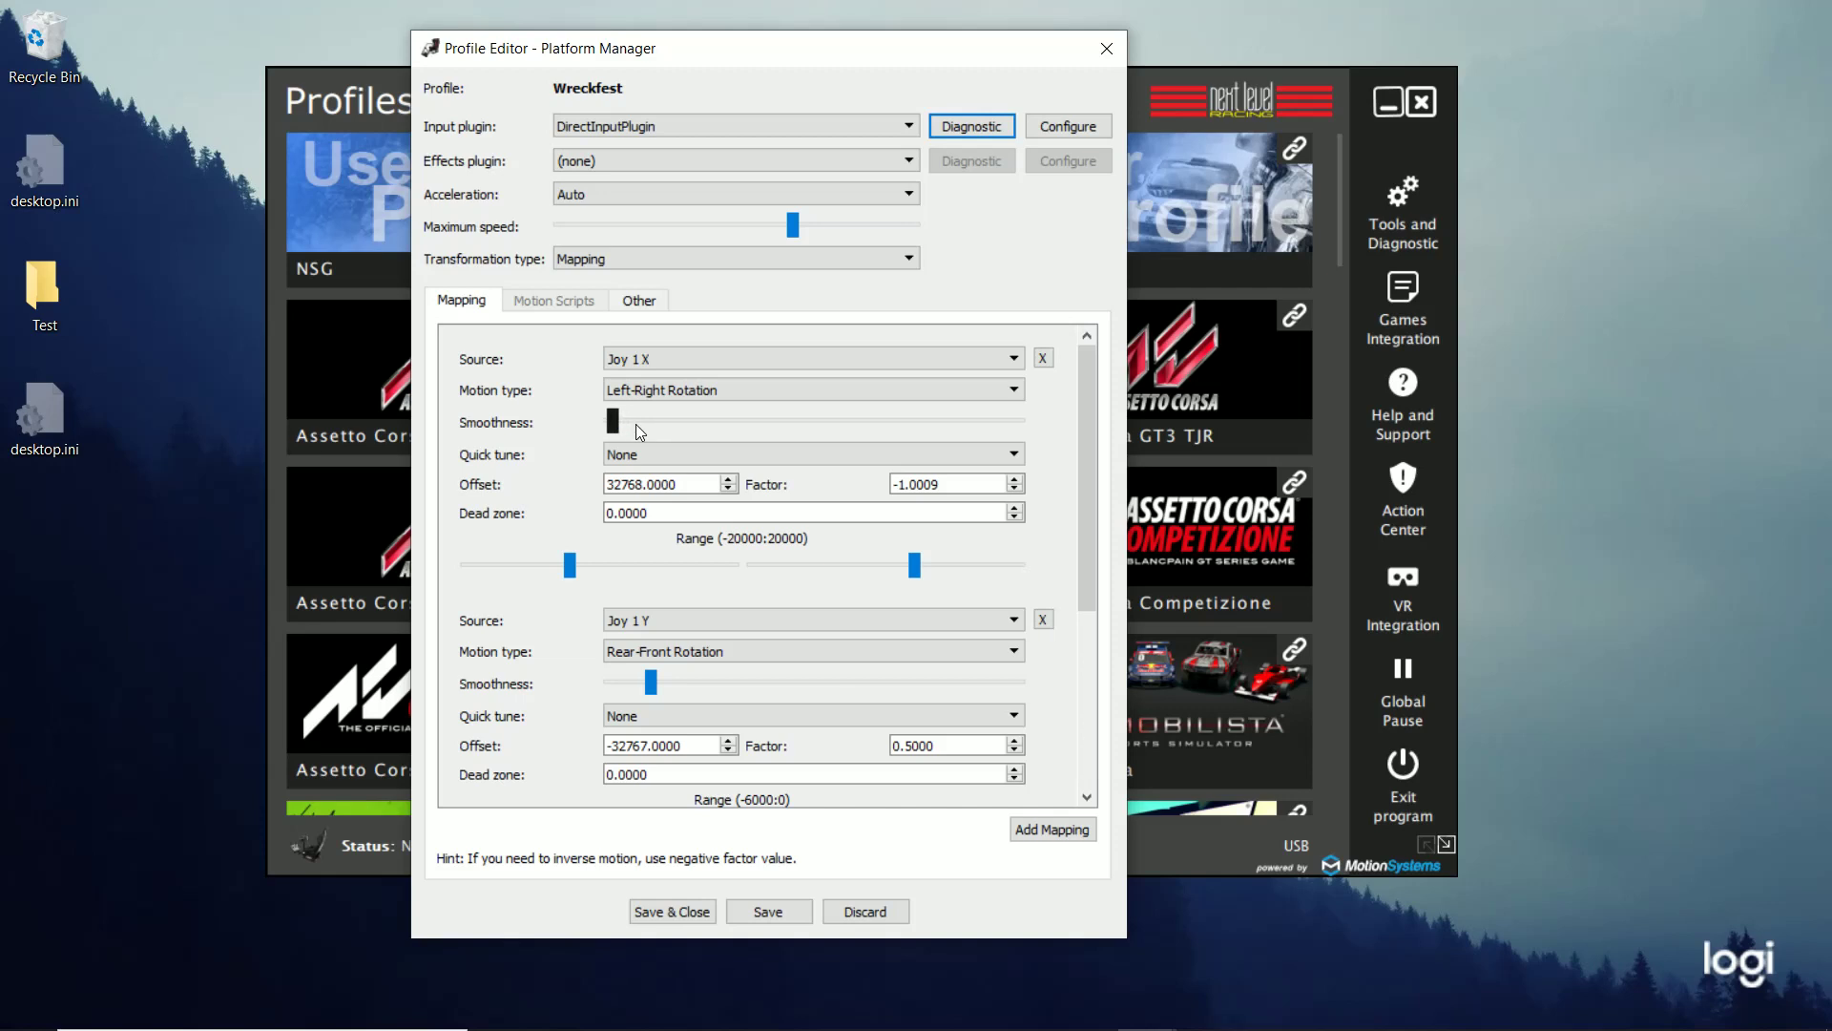
scroll(636, 423, "up", 3)
left_click_drag(1080, 410, 1084, 535)
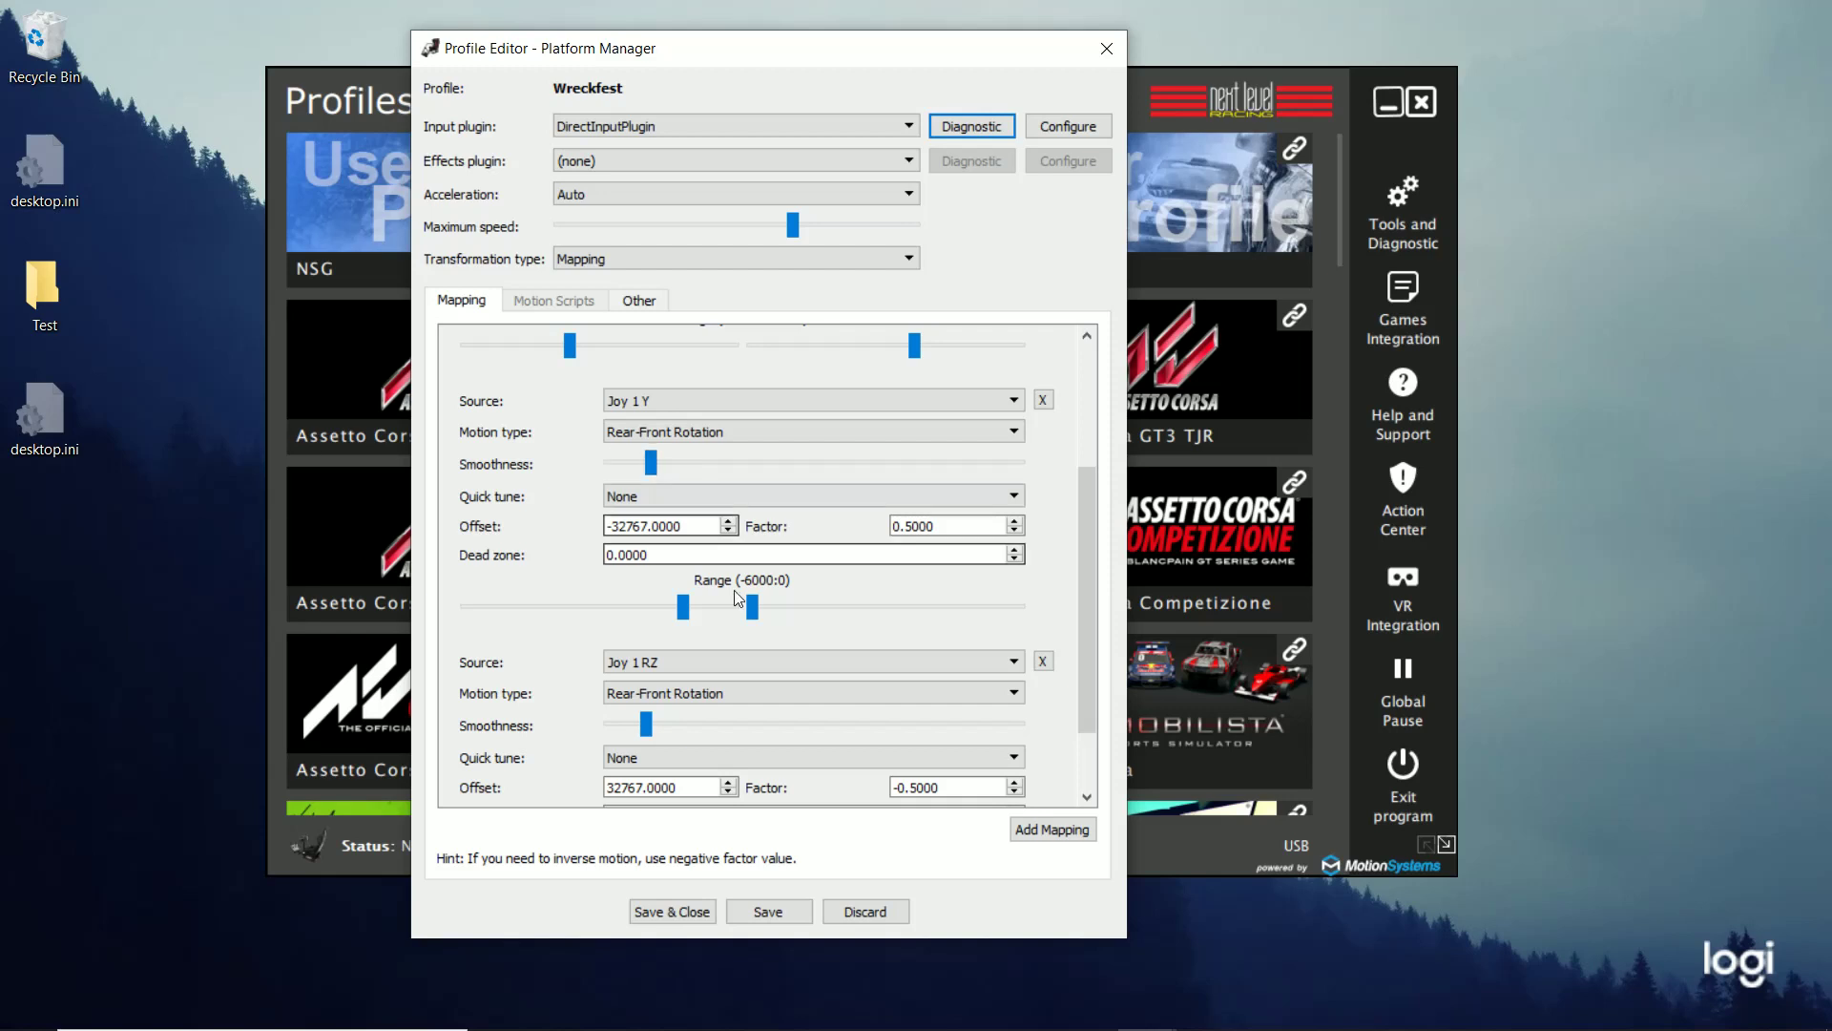
scroll(1080, 520, "down", 2)
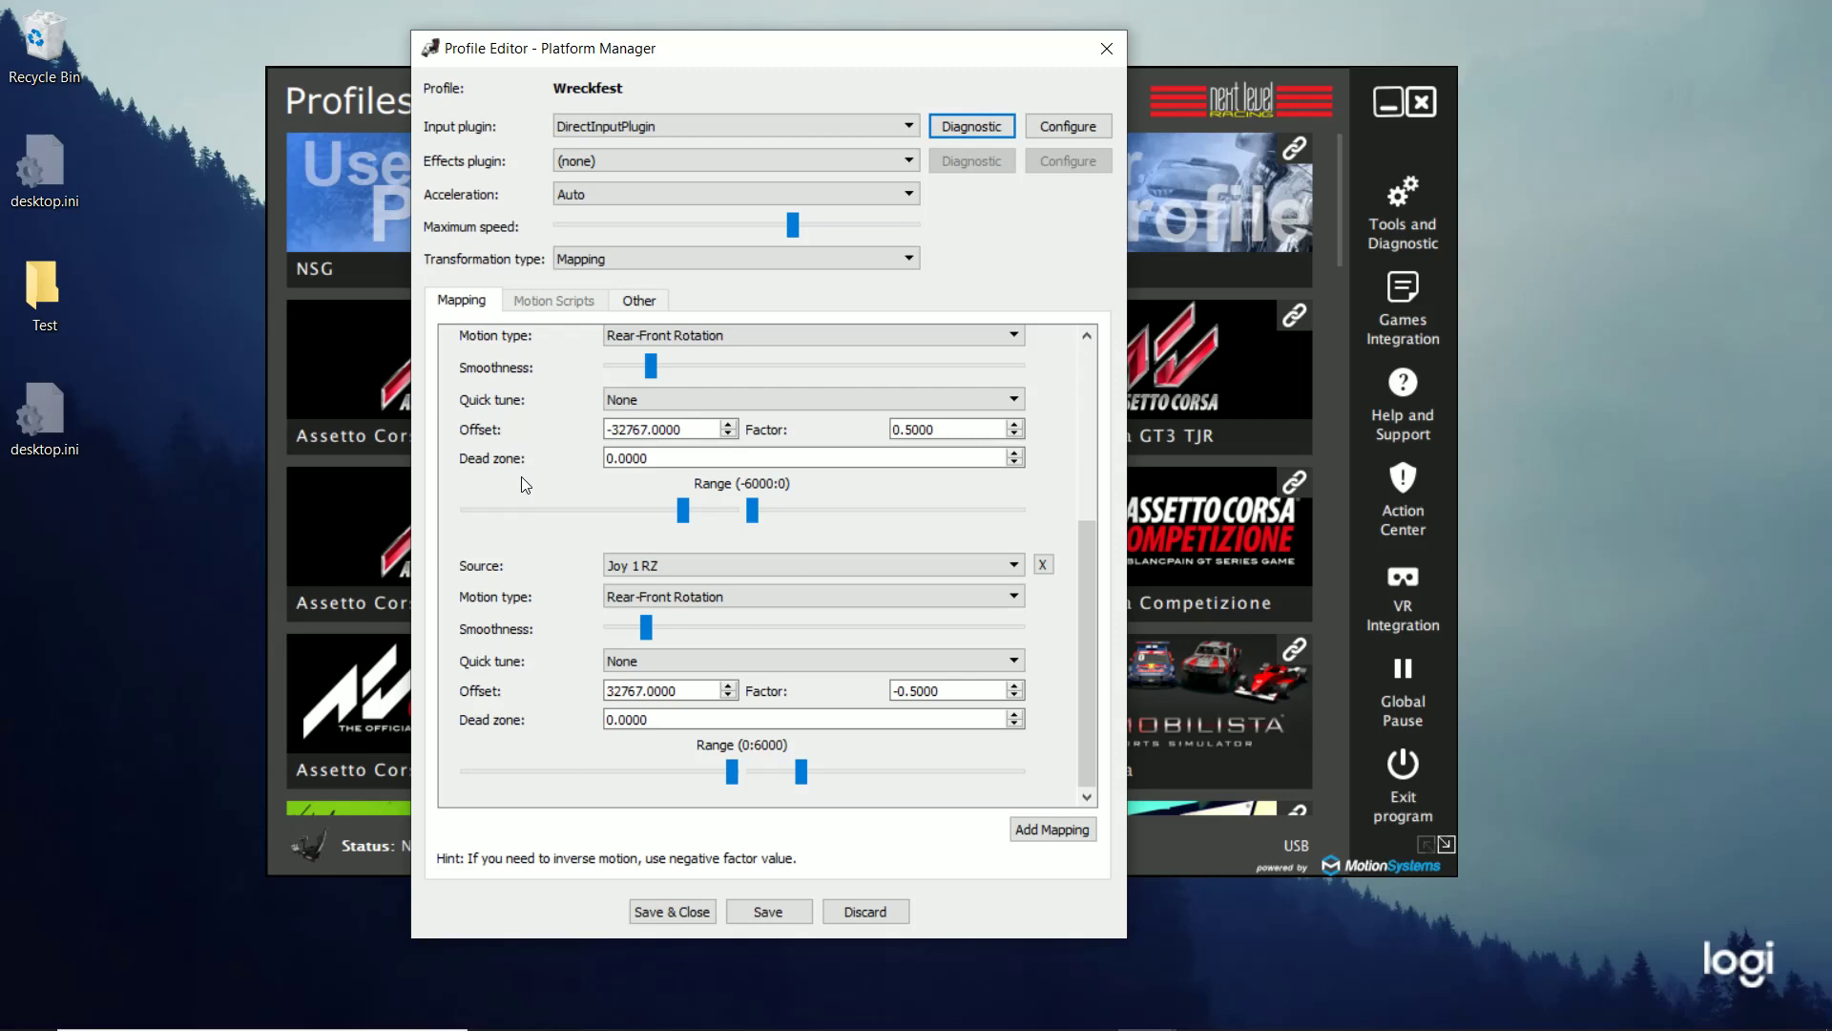
left_click_drag(1094, 538, 1076, 348)
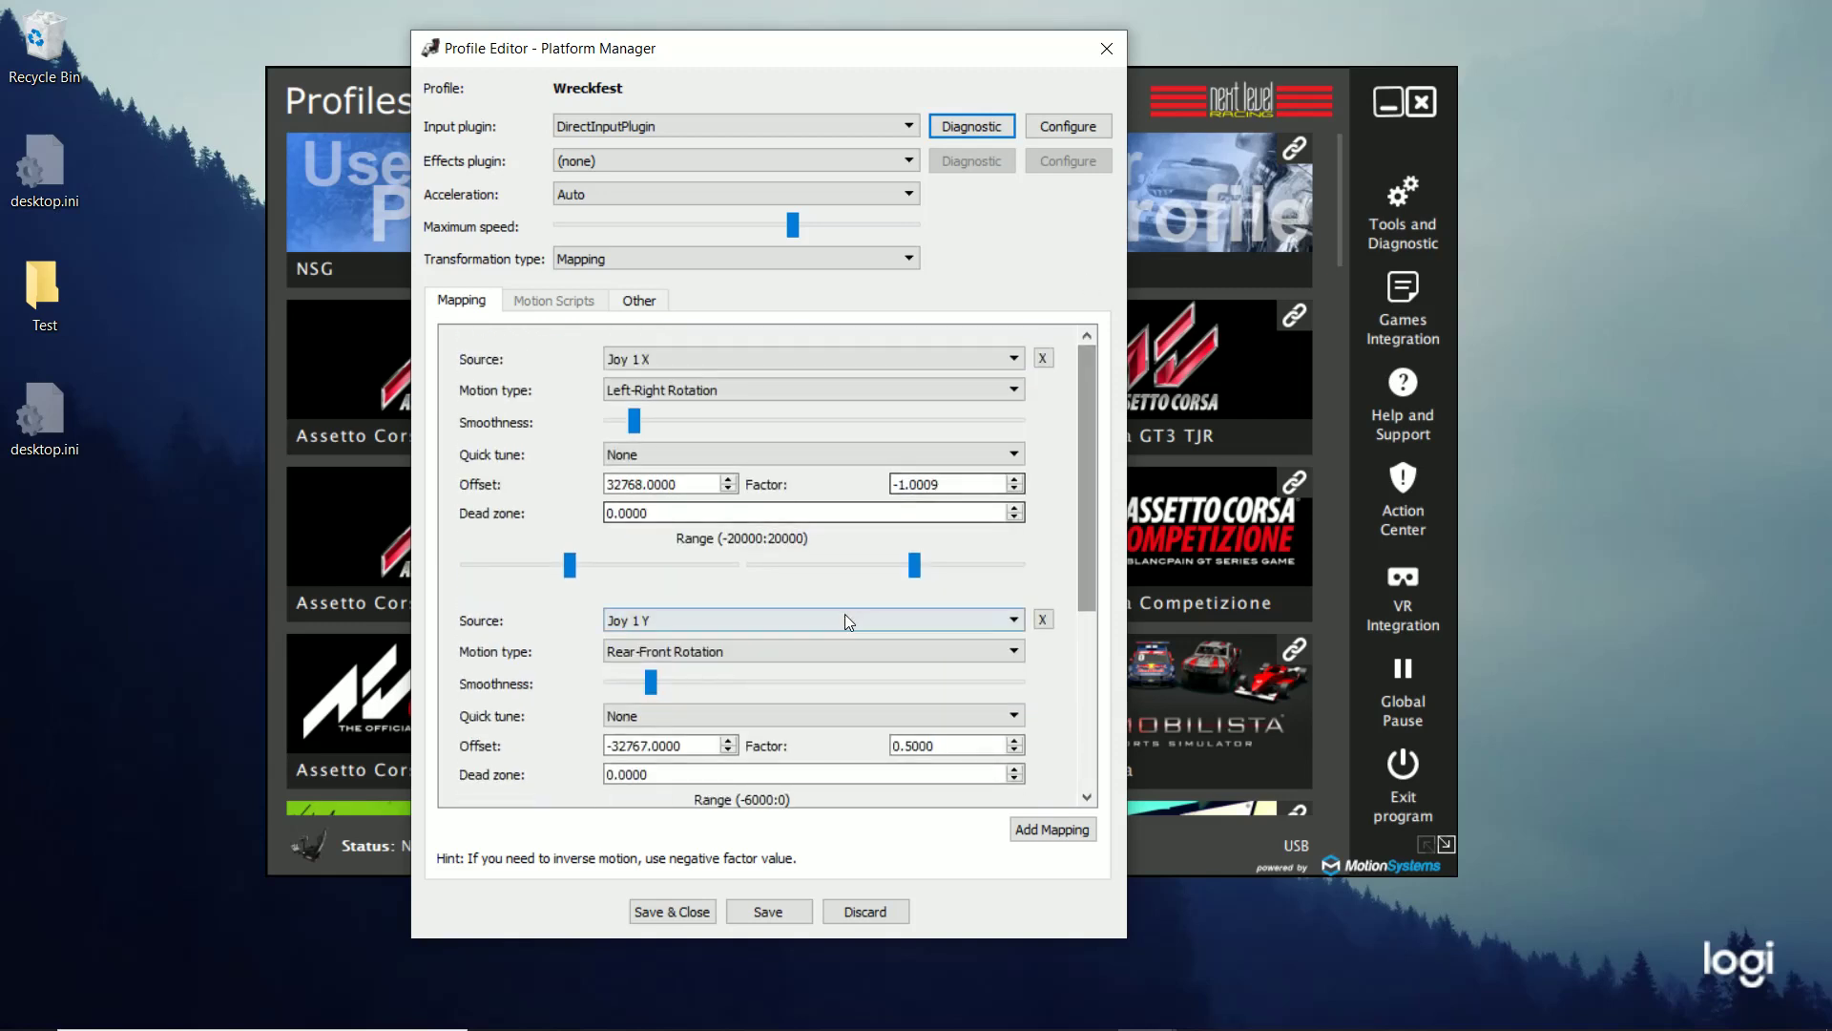
left_click(850, 911)
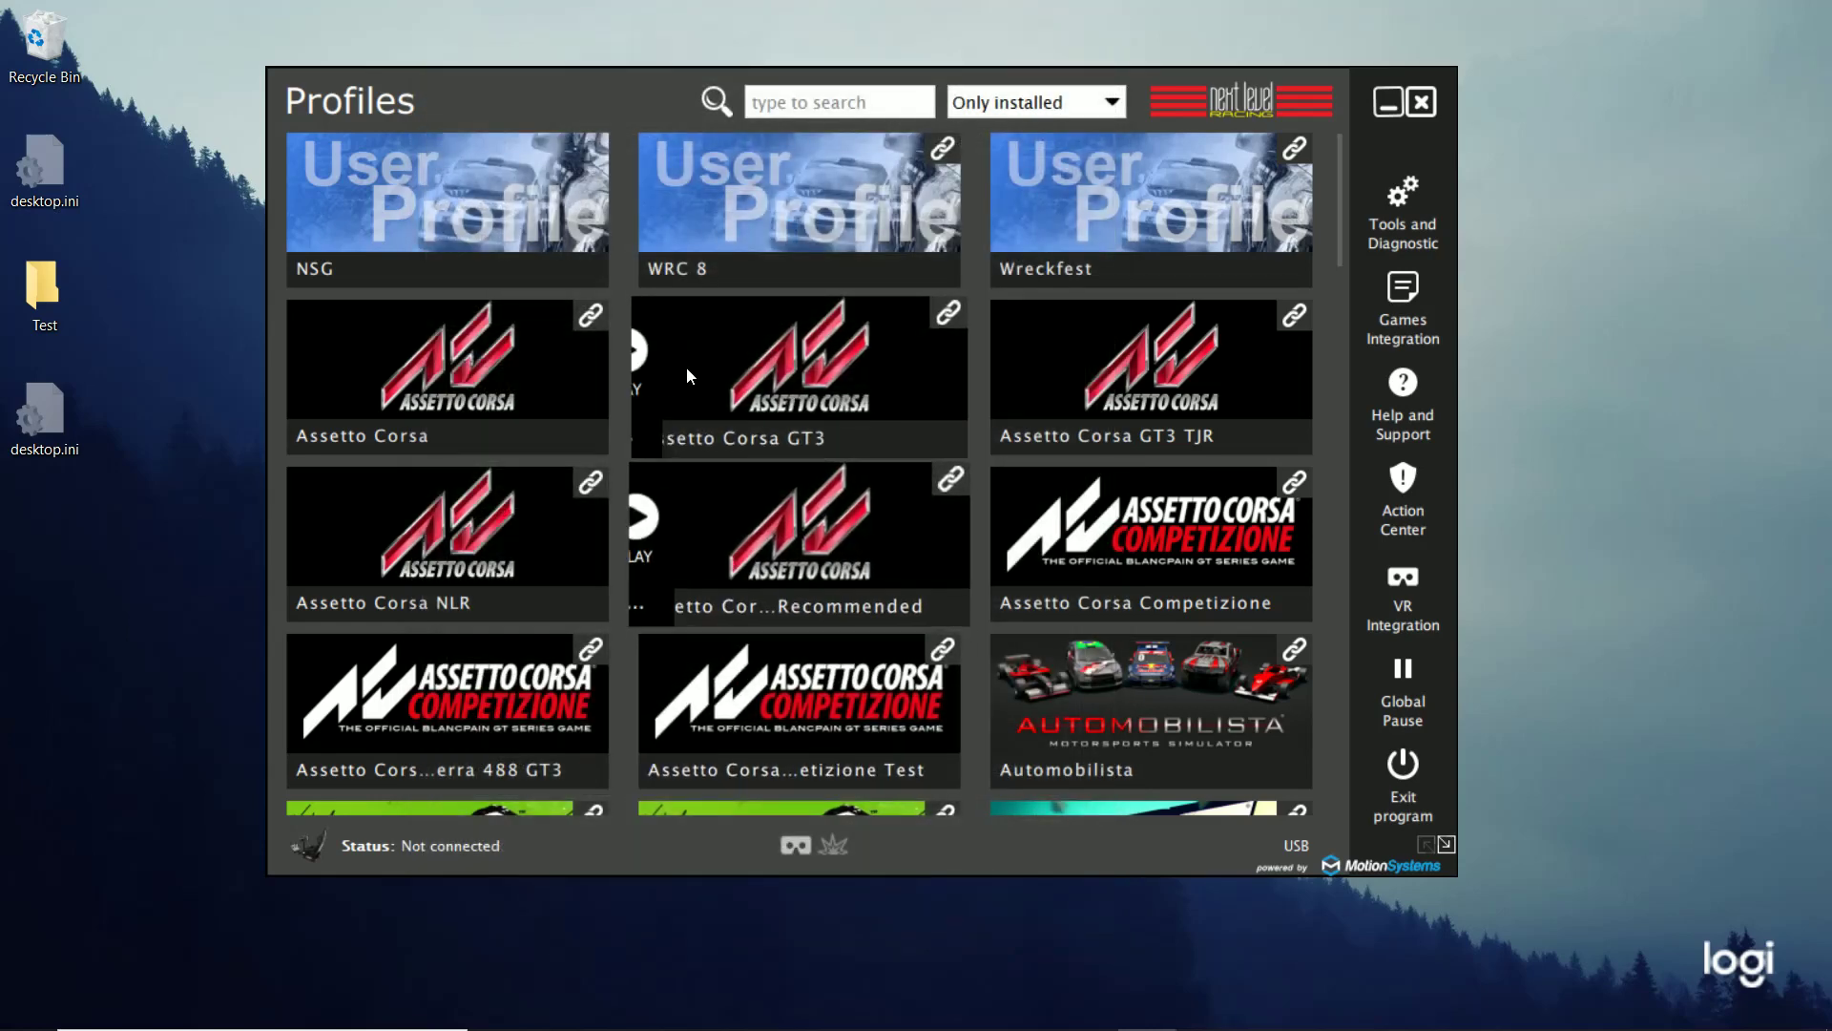
mouse_move(819, 244)
left_click(835, 192)
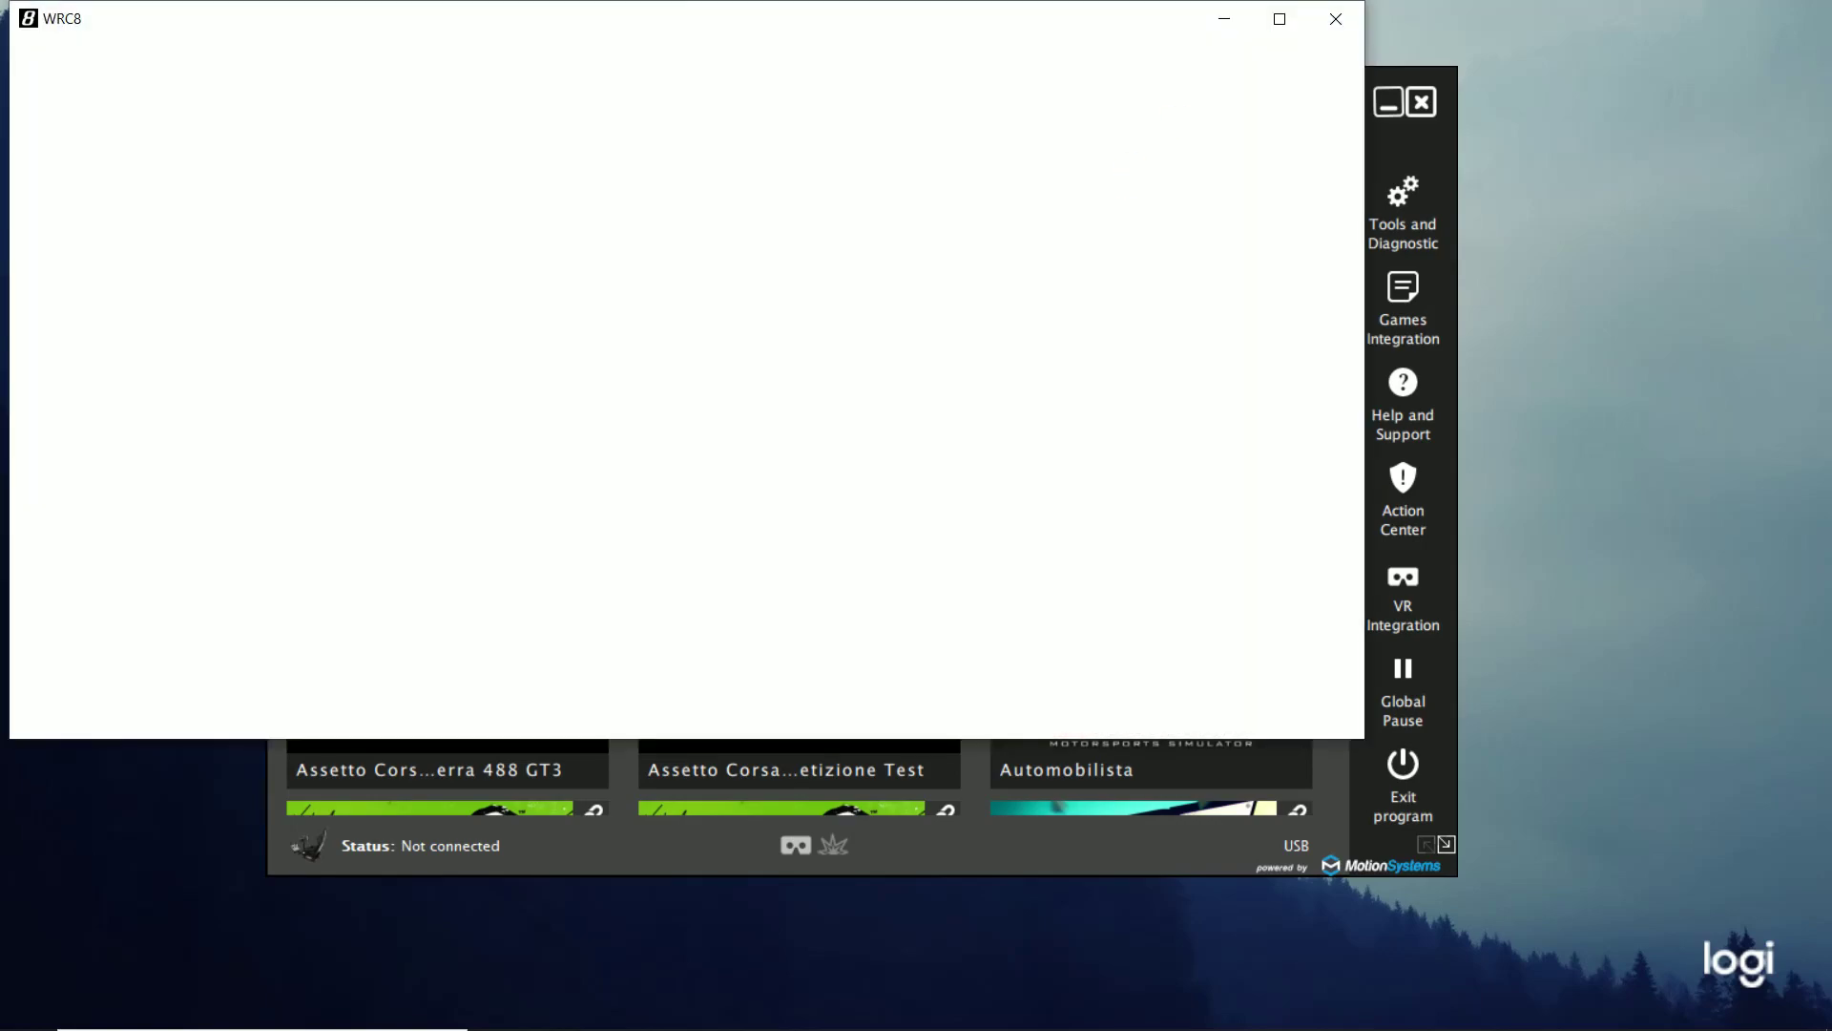
left_click(1339, 21)
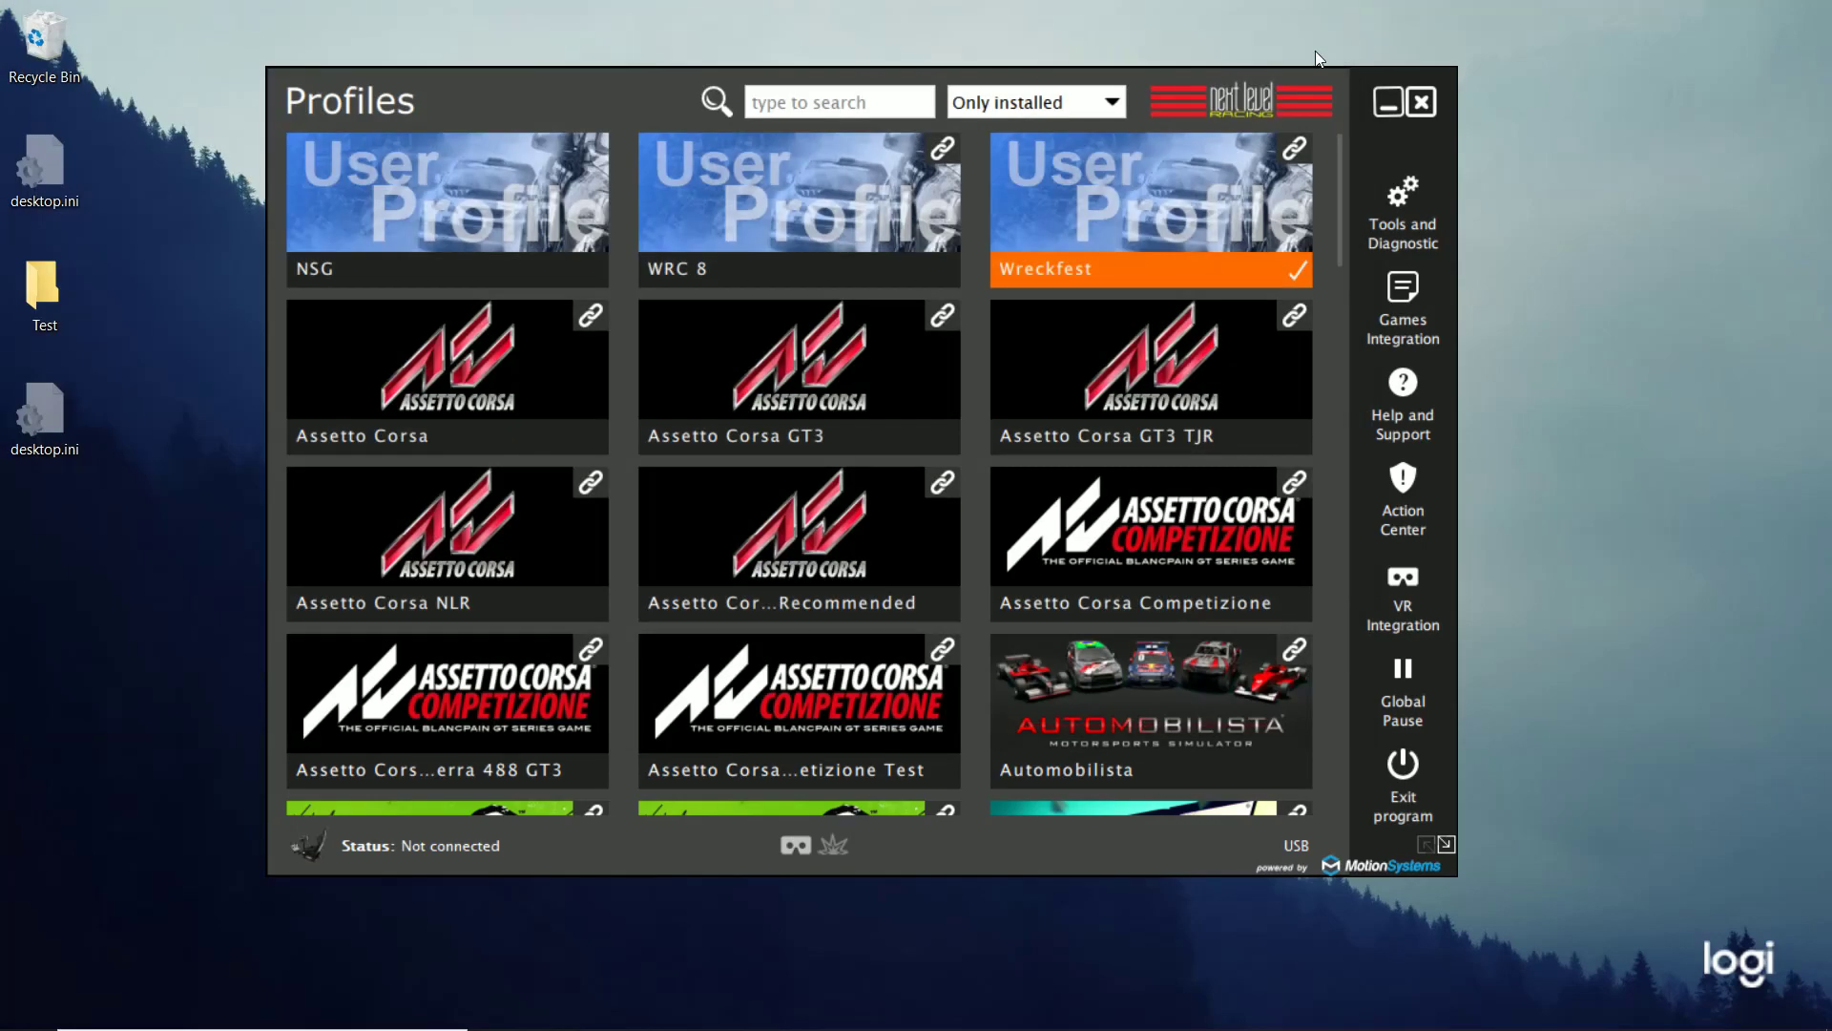
Review the Wreckfest profile's roll and pitch post-processing settings, dismiss the WRC8 error report without sending it, and return to the profile list.
left_click(1154, 186)
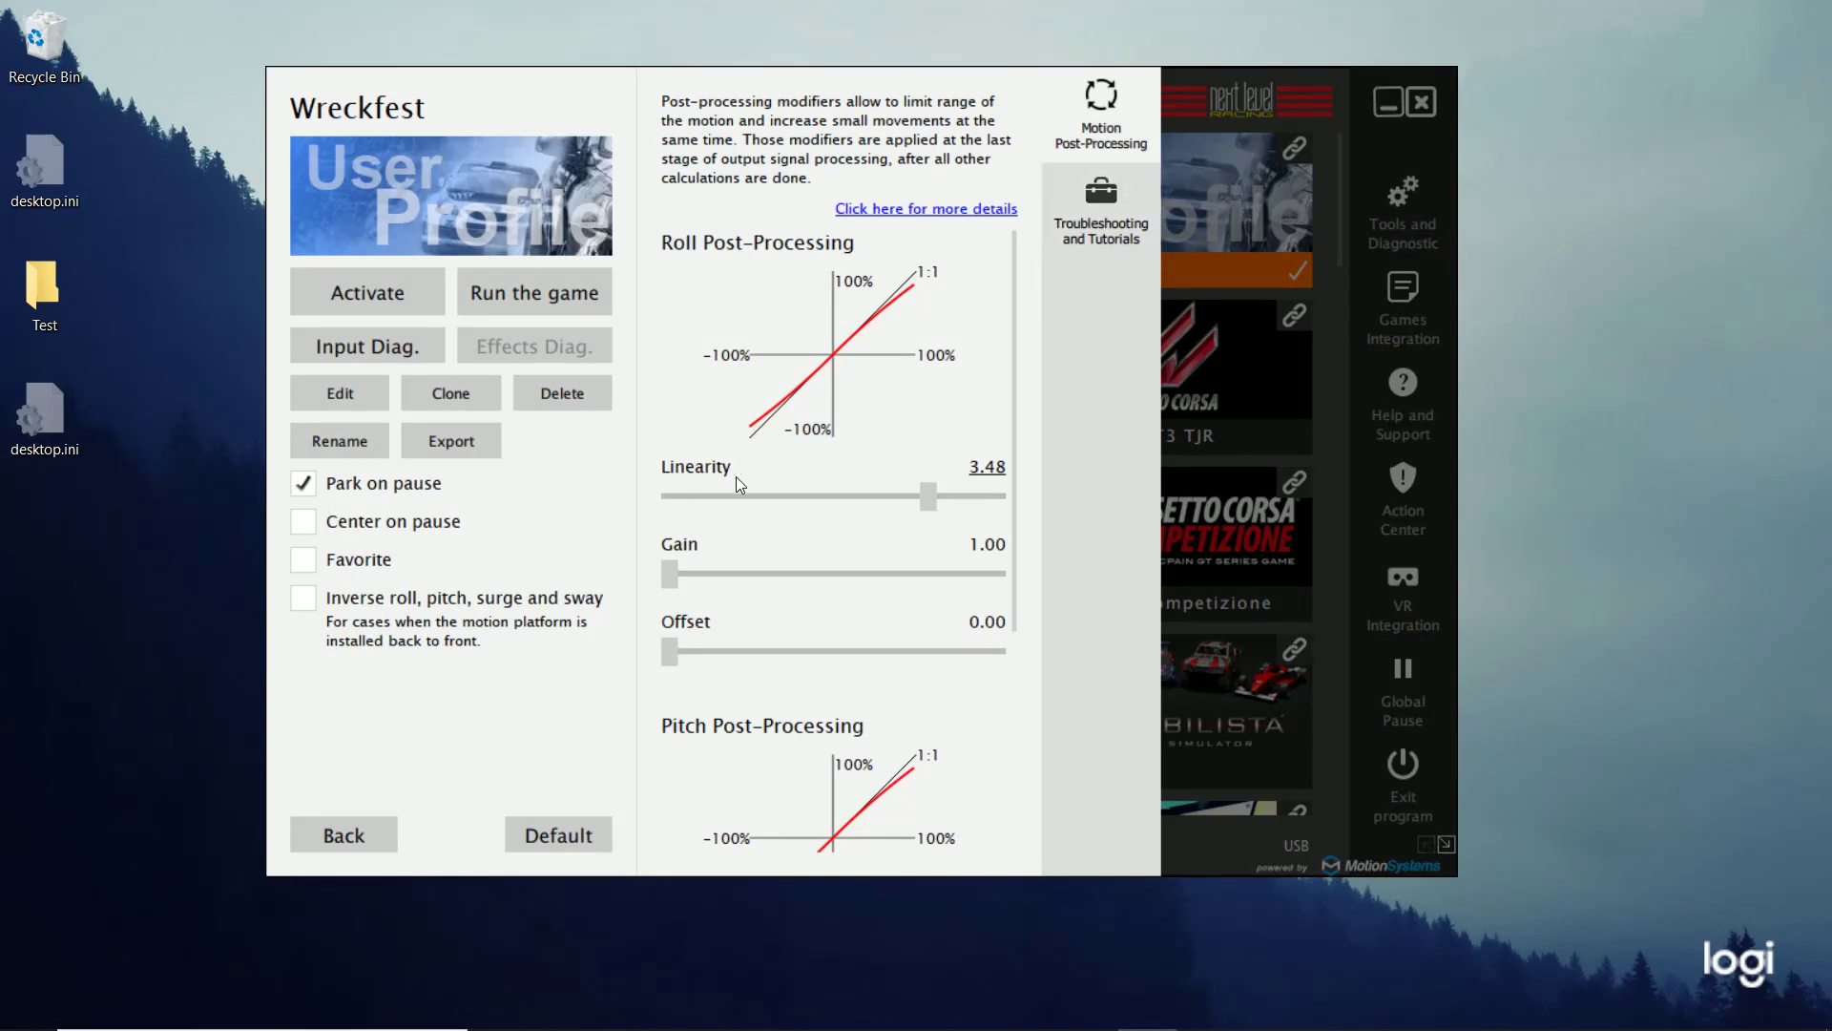
left_click_drag(1010, 412, 987, 679)
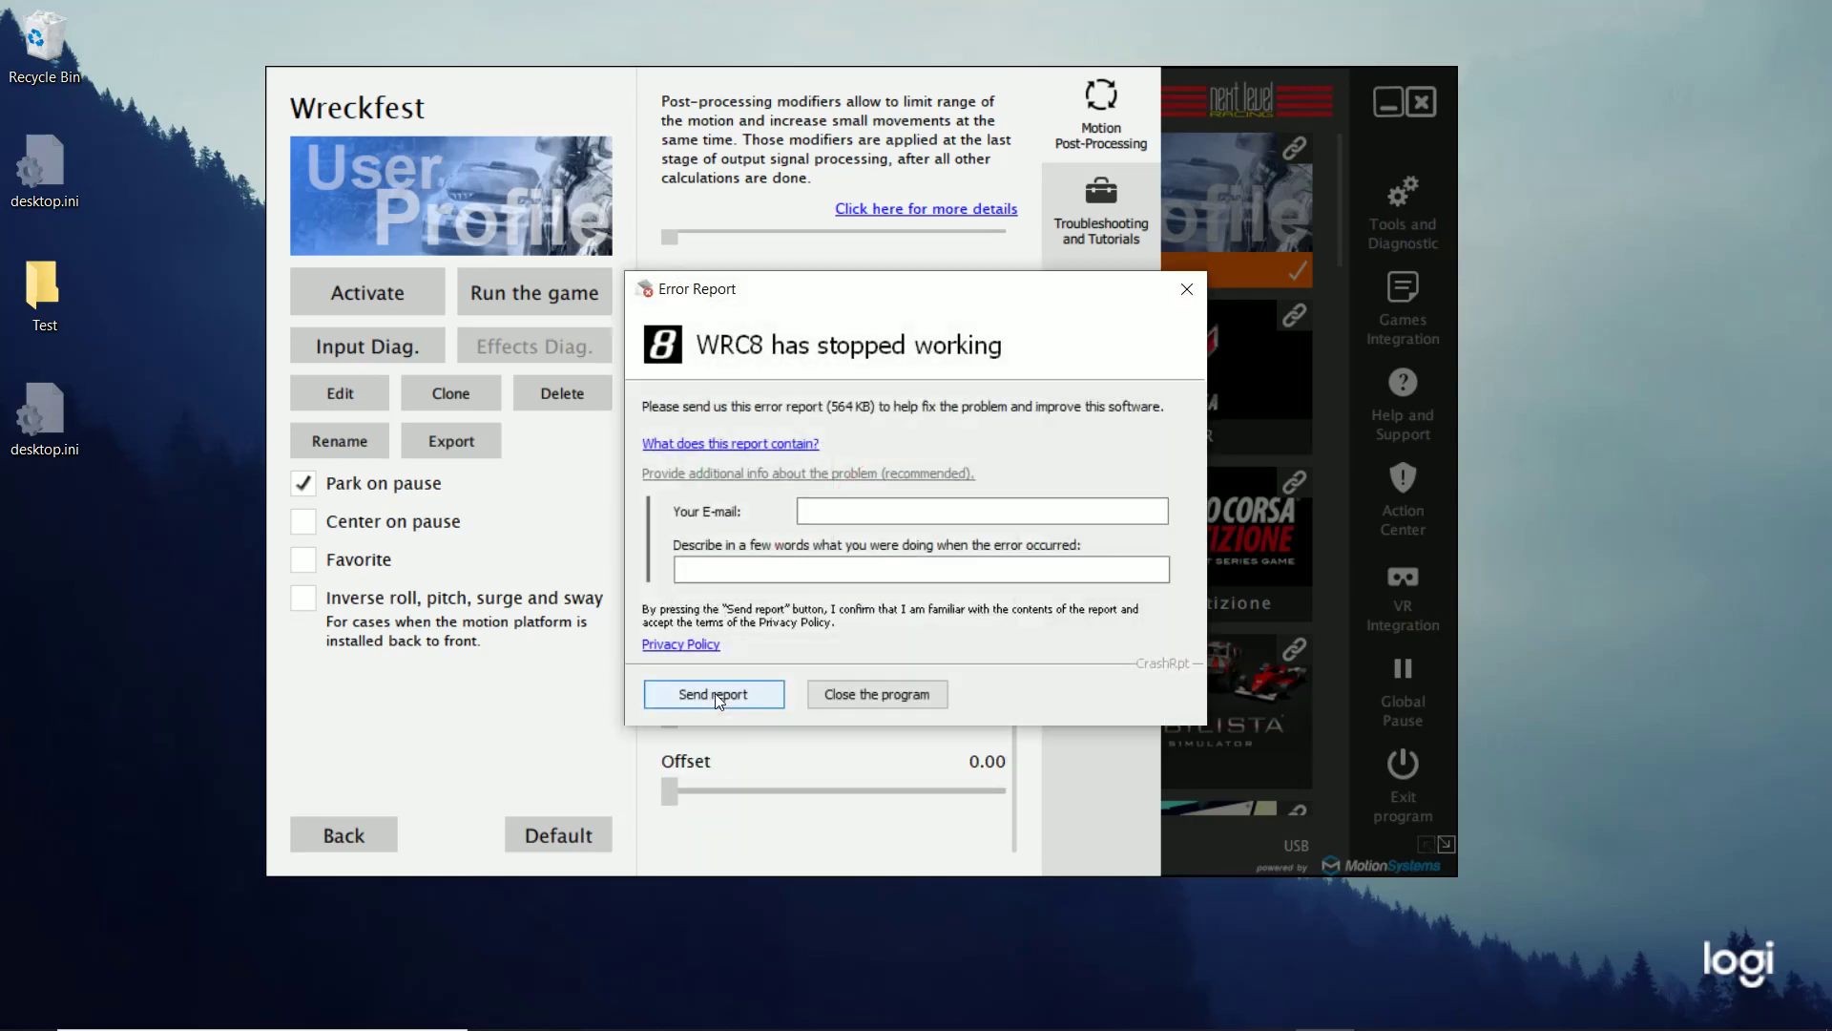
left_click(832, 703)
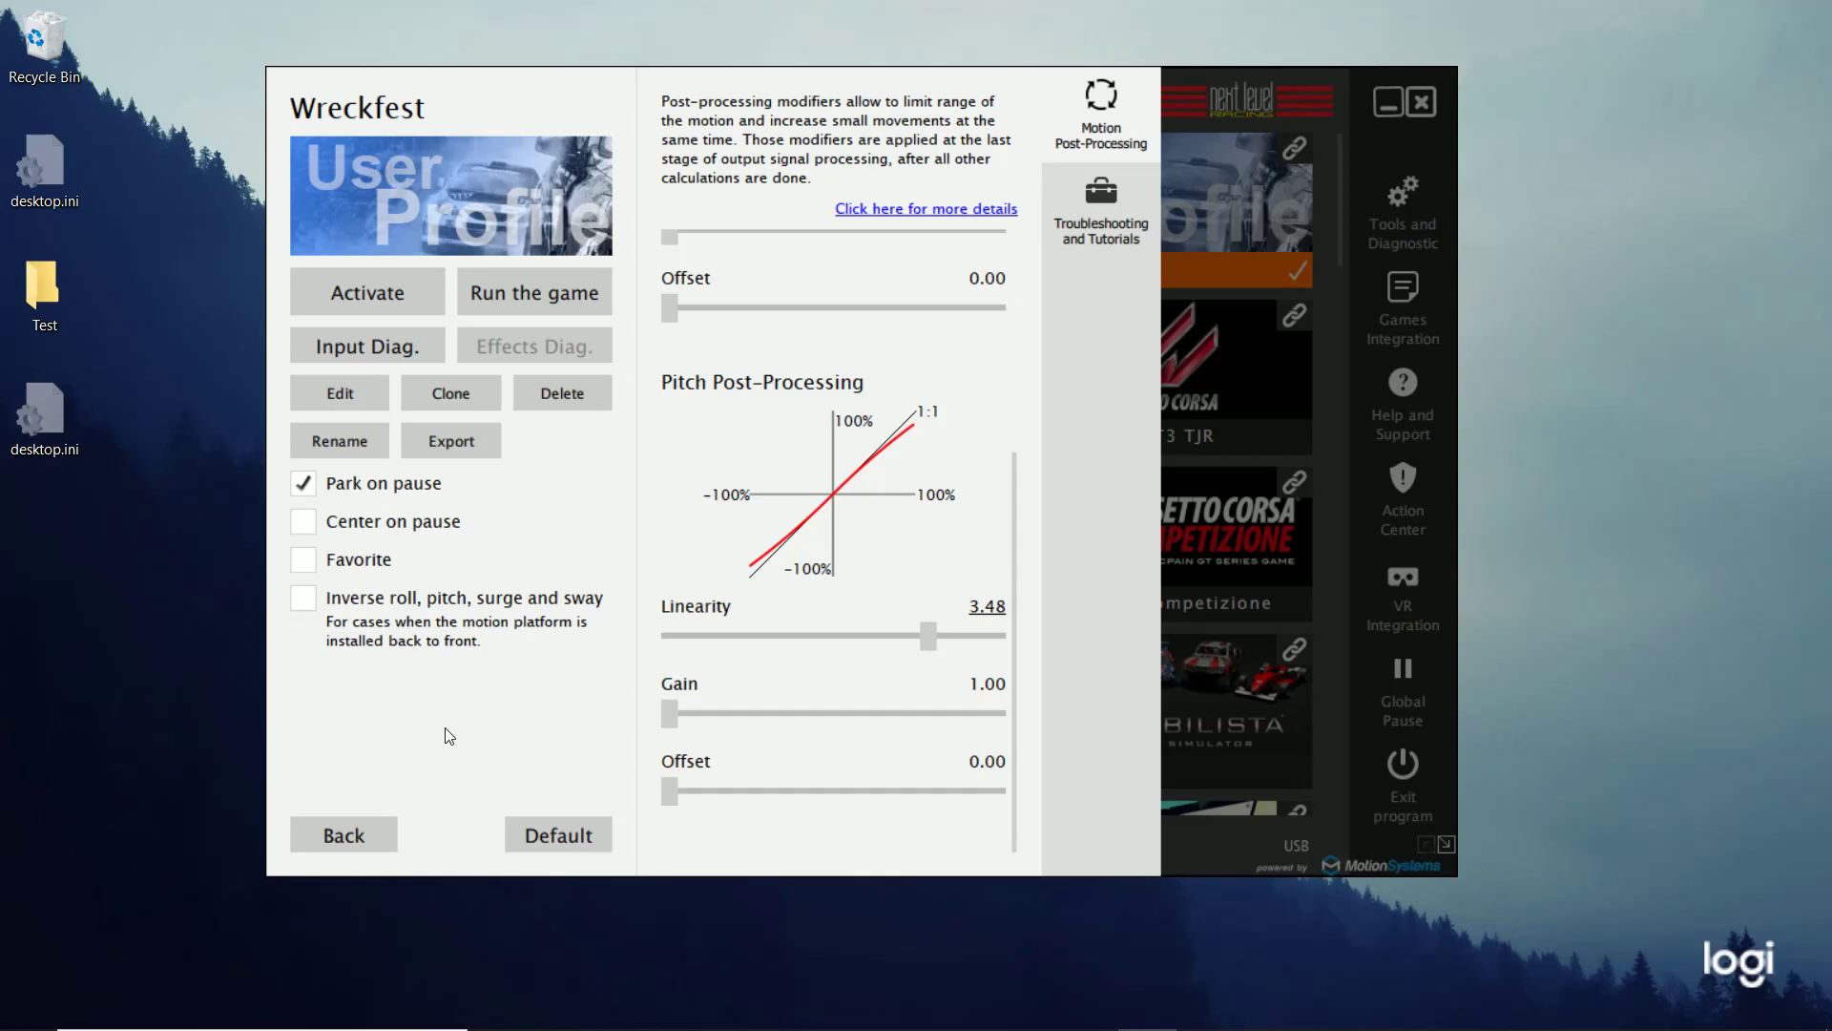
left_click(357, 832)
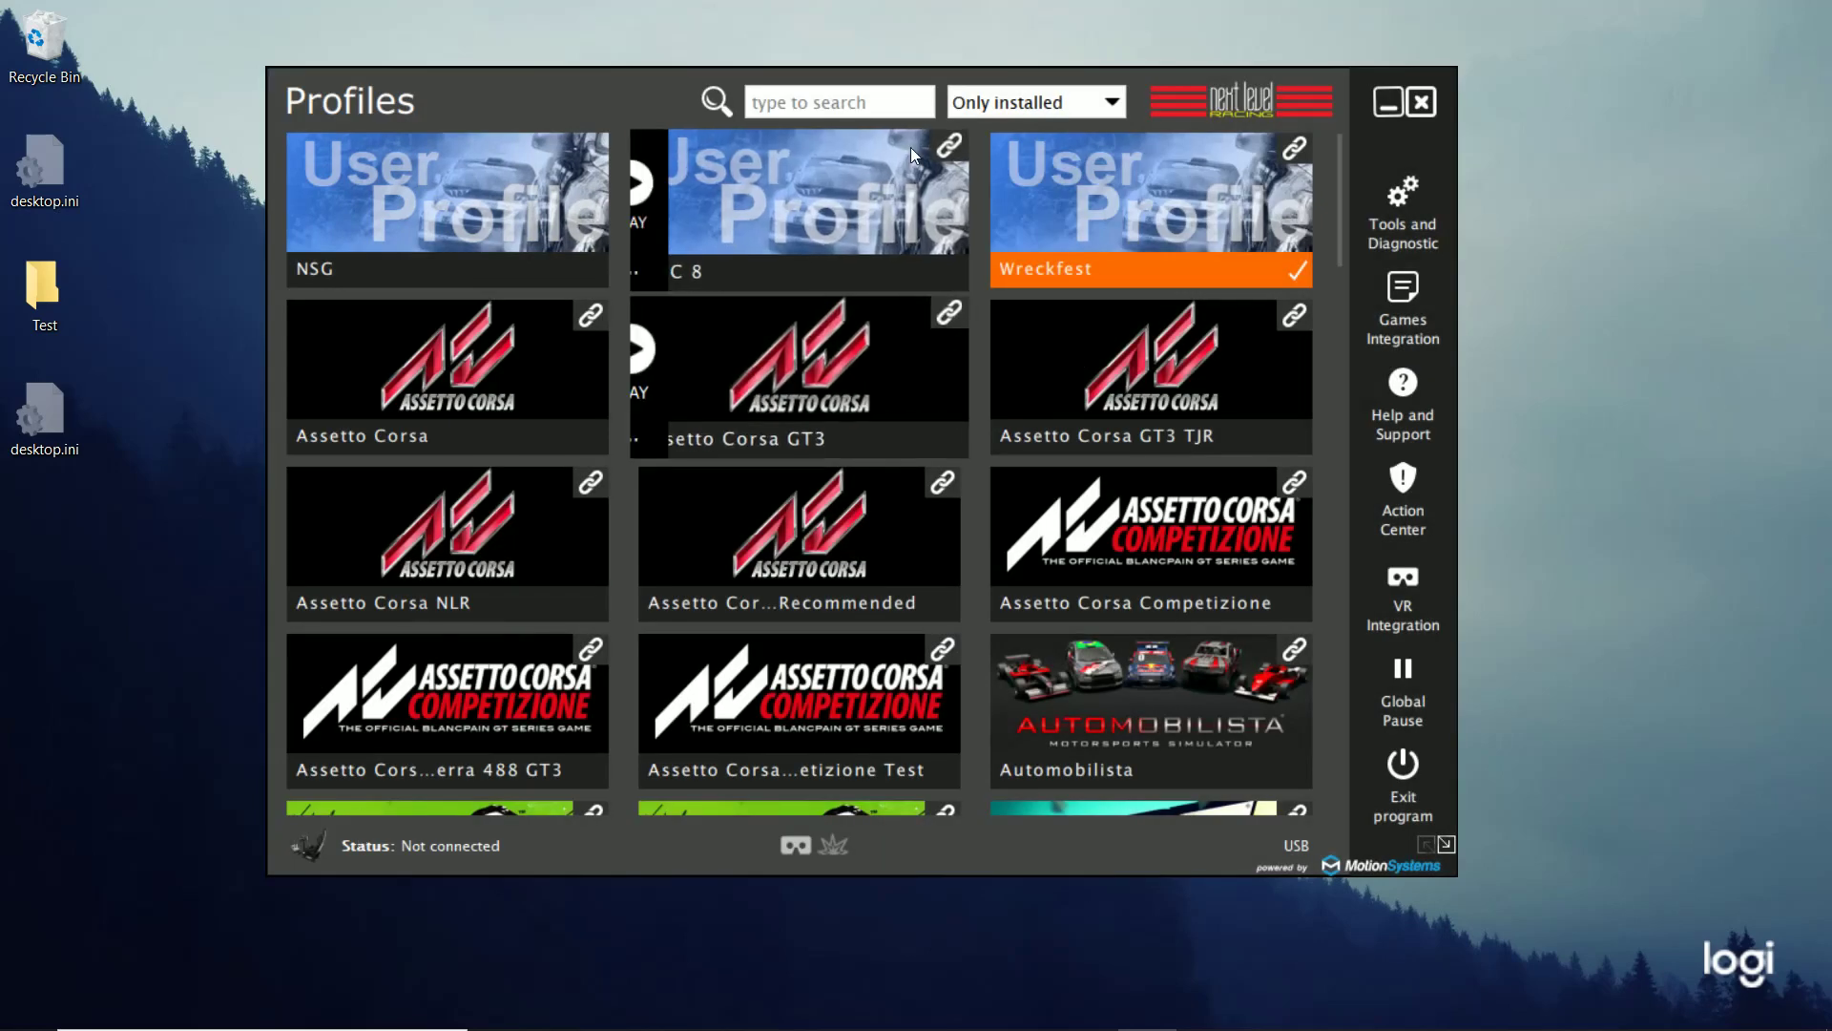
mouse_move(1149, 174)
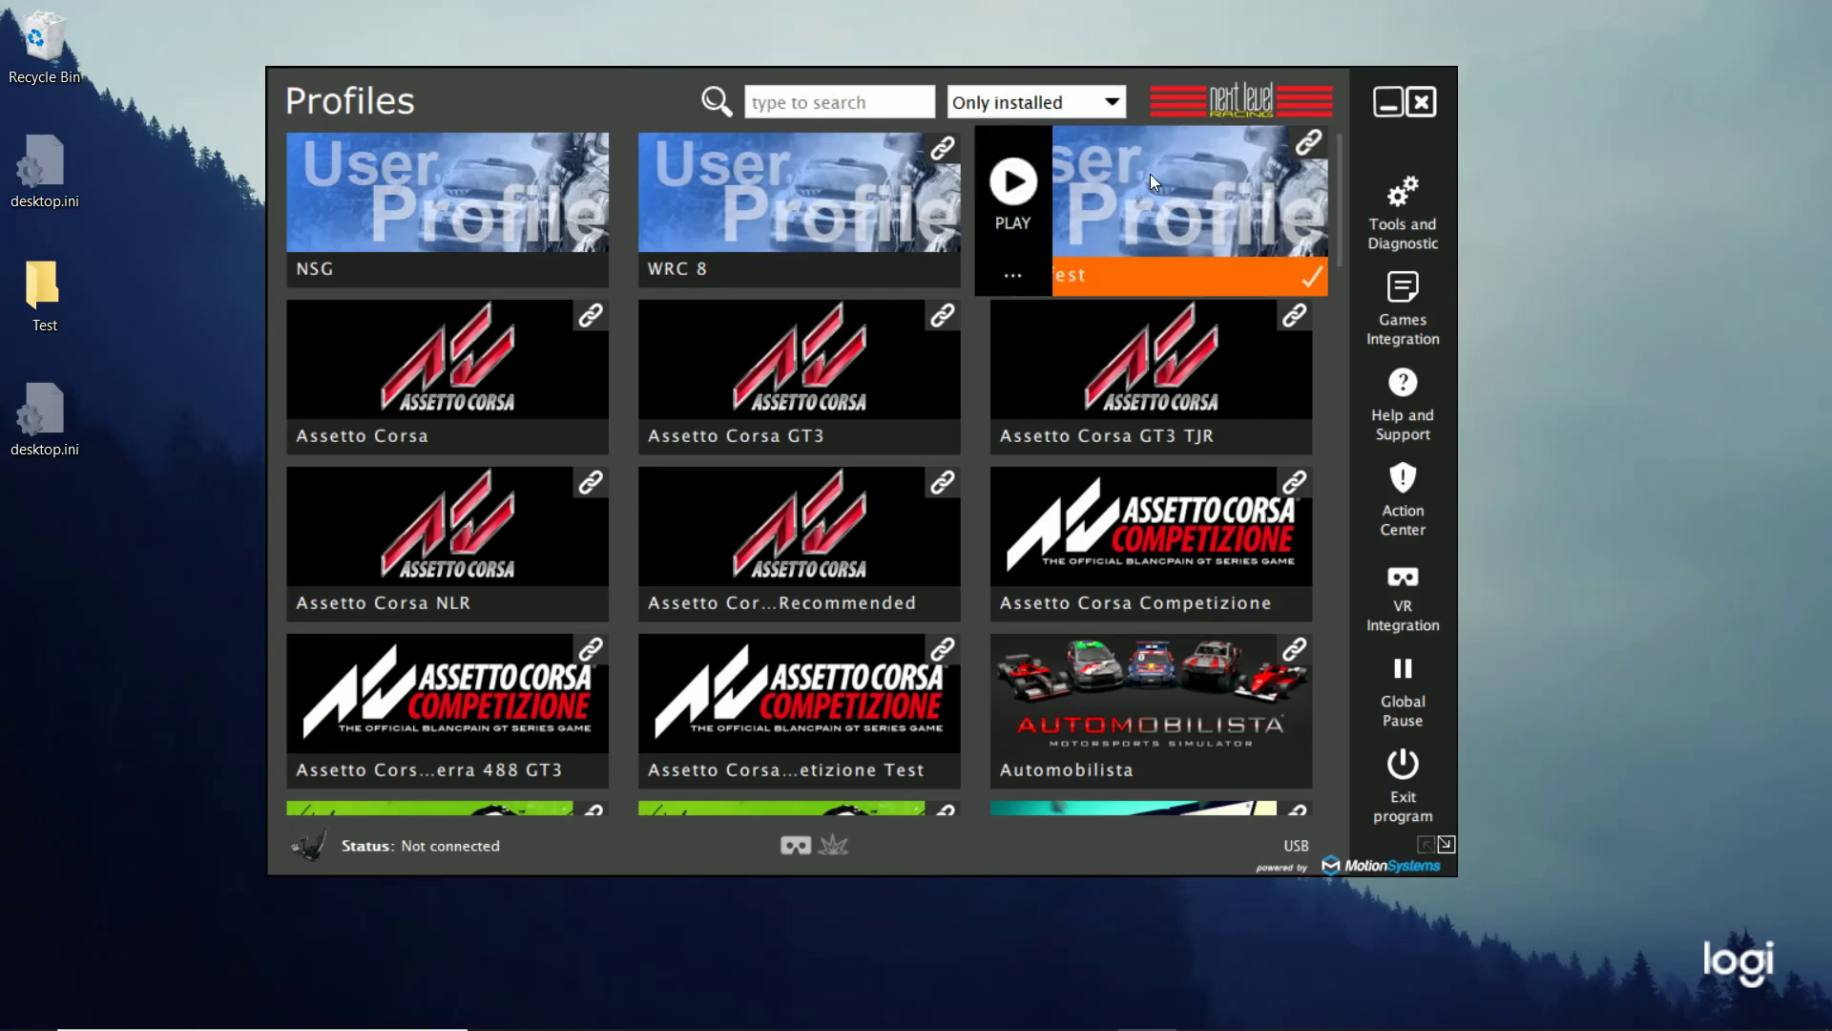